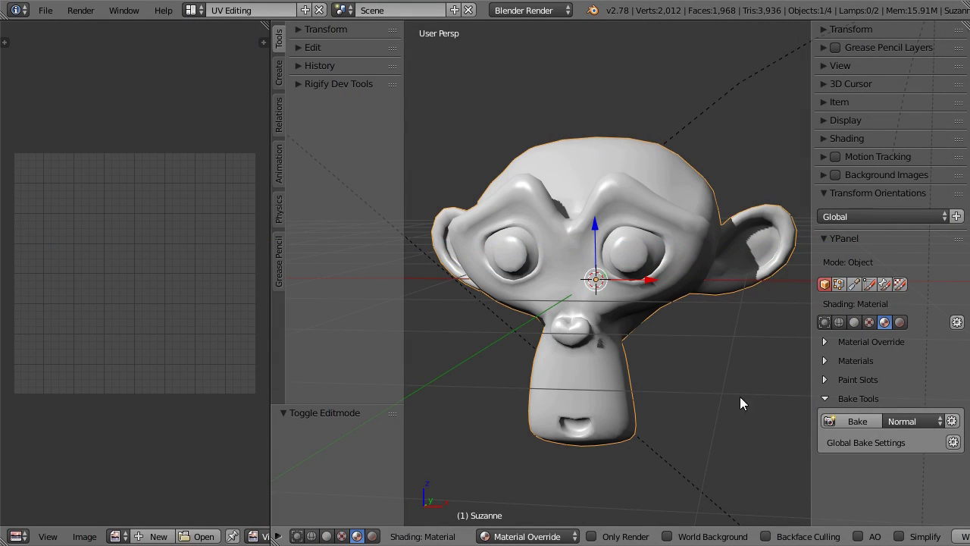
Briefly show Suzanne's material settings and her UV layout in edit mode, then return to object mode
{"action": "left_click", "coordinate": [826, 361]}
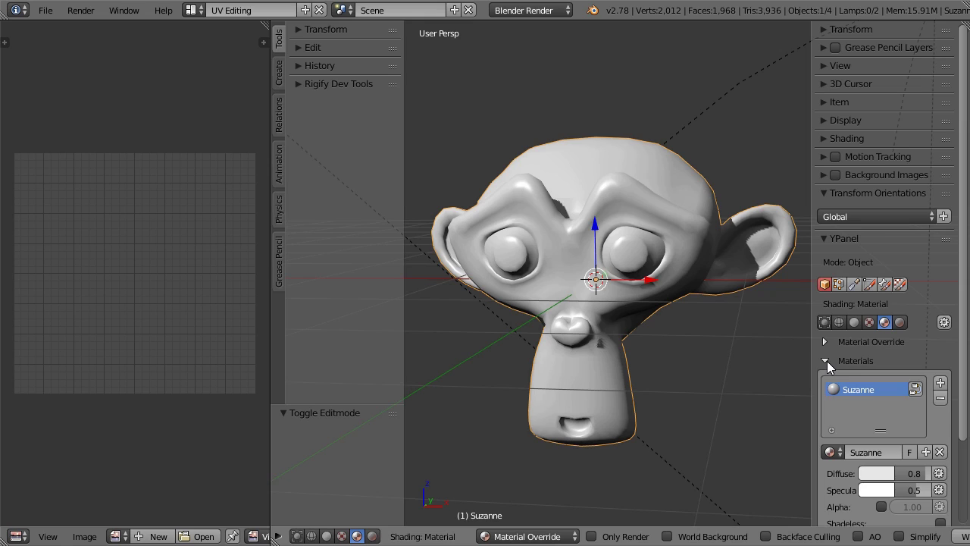
{"action": "left_click", "coordinate": [826, 361]}
{"action": "key", "text": "Tab"}
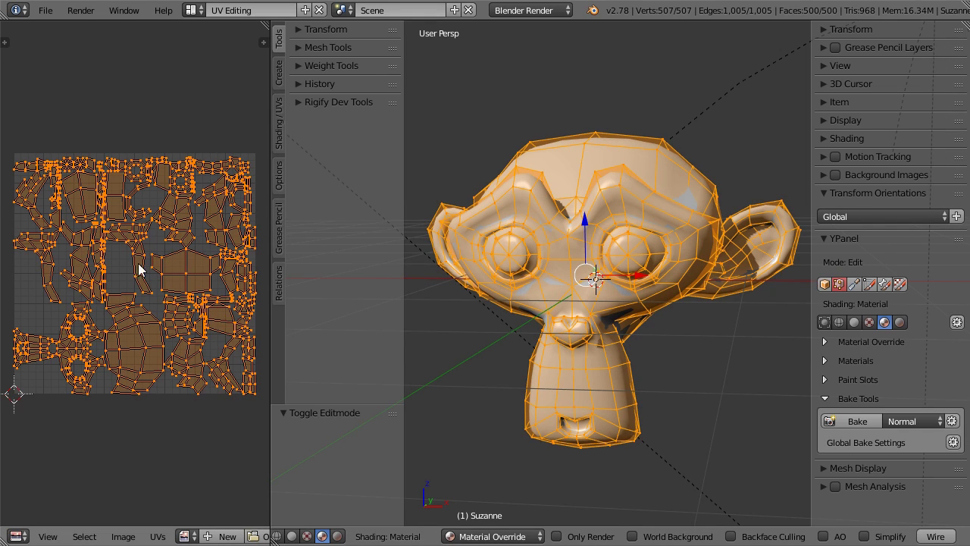
{"action": "key", "text": "Tab"}
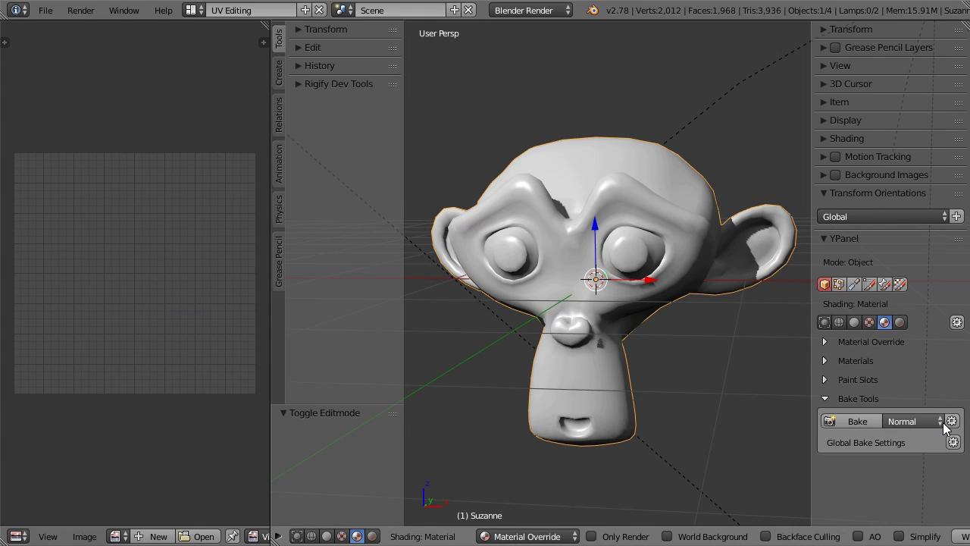
Keep Normal as the bake type and expand its bake options
{"action": "left_click", "coordinate": [912, 427]}
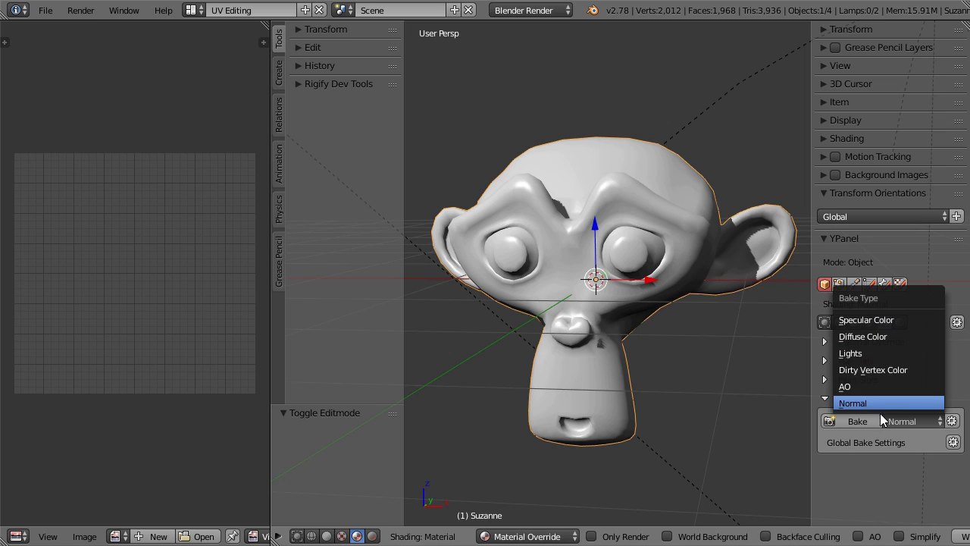
{"action": "left_click", "coordinate": [882, 403]}
{"action": "left_click", "coordinate": [940, 422]}
{"action": "scroll", "coordinate": [948, 434], "scroll_direction": "down", "scroll_amount": 1}
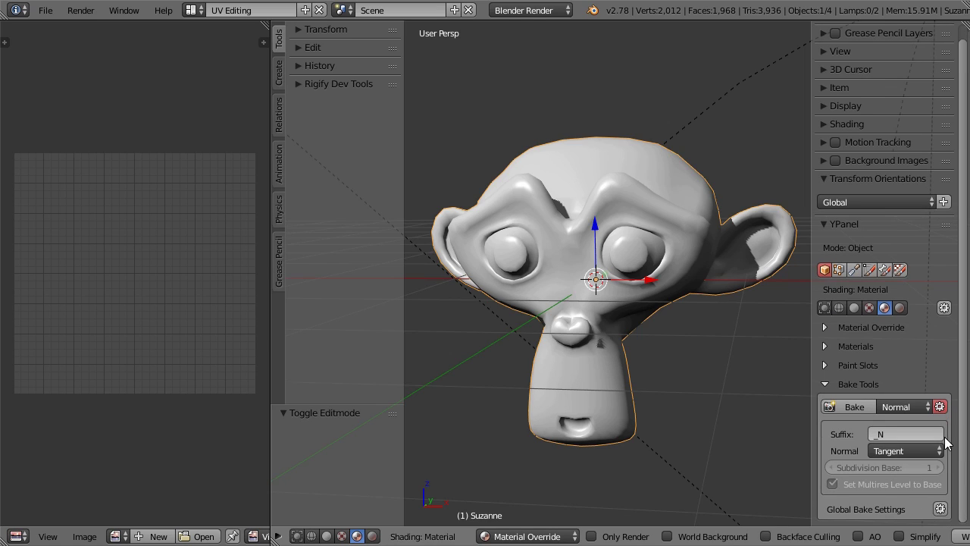
Try AO and then Dirty Vertex Color as the bake type, then hide the extra options
{"action": "left_click", "coordinate": [899, 410]}
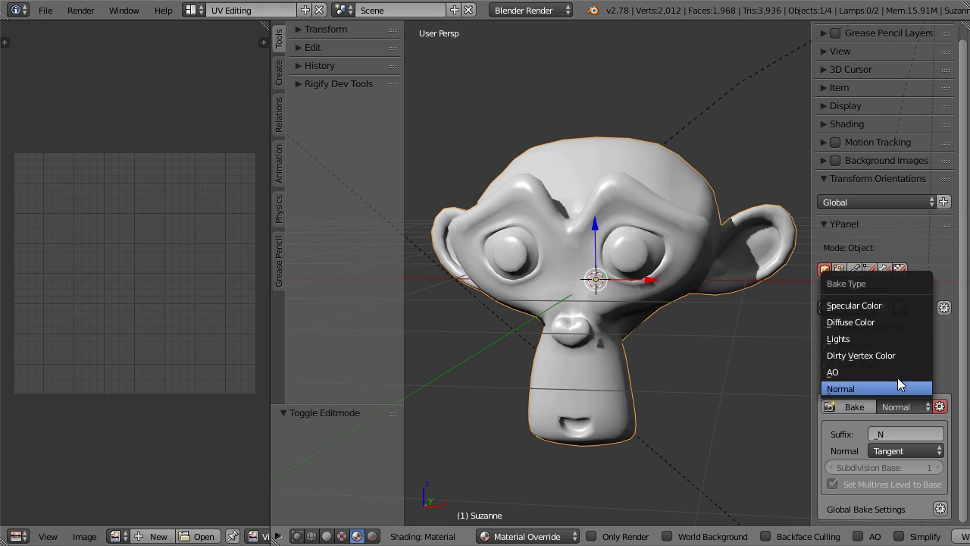
{"action": "left_click", "coordinate": [902, 371]}
{"action": "left_click", "coordinate": [912, 403]}
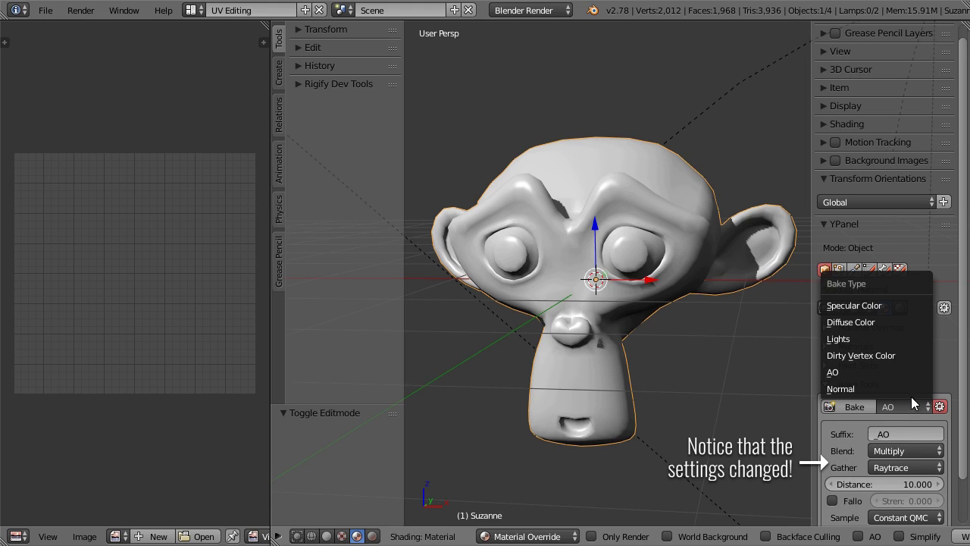
{"action": "left_click", "coordinate": [907, 356]}
{"action": "scroll", "coordinate": [907, 386], "scroll_direction": "down", "scroll_amount": 3}
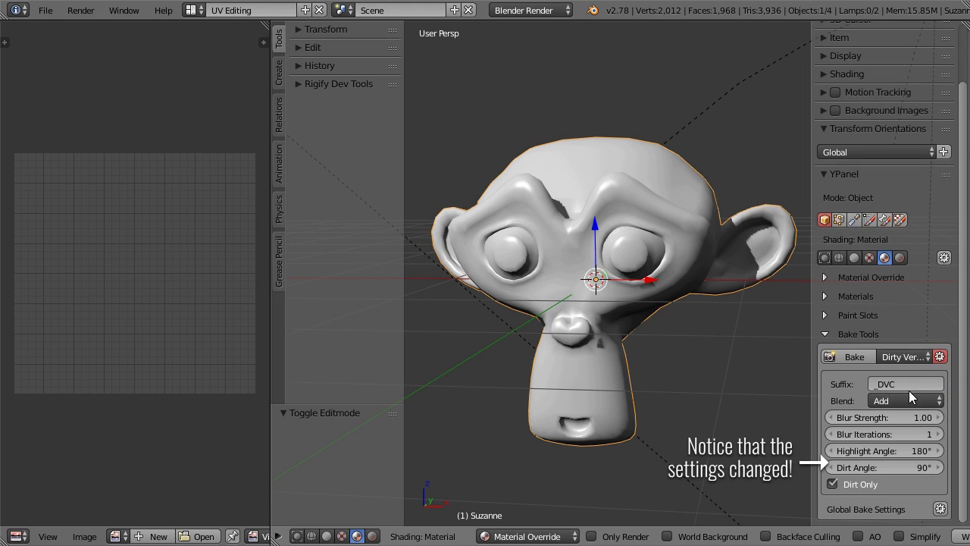
{"action": "left_click", "coordinate": [938, 357]}
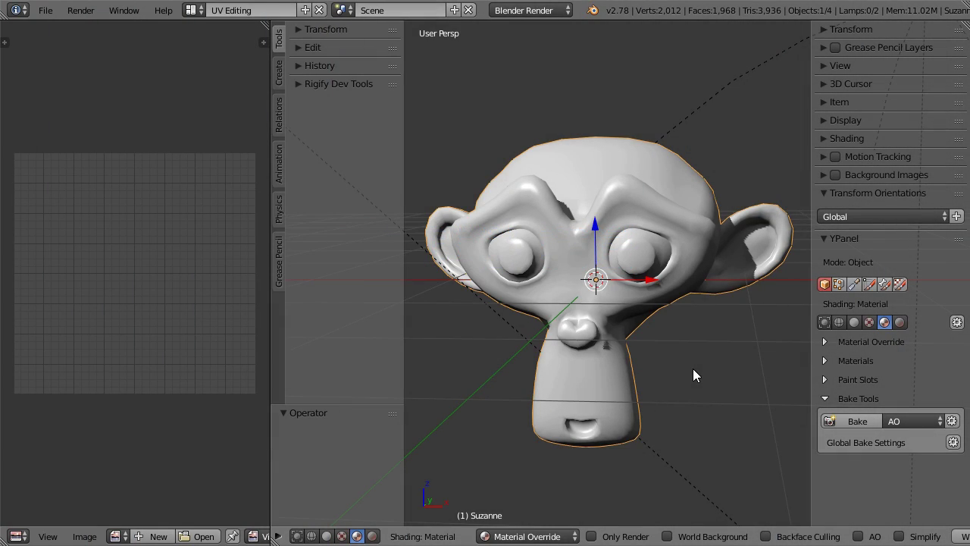
Bake the ambient occlusion map for Suzanne with AO as the bake type
{"action": "left_click", "coordinate": [900, 421]}
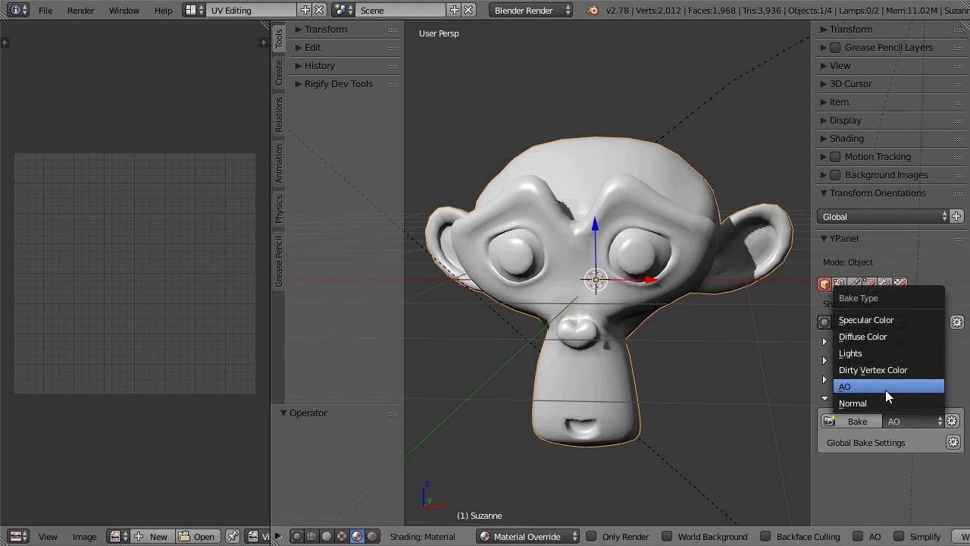
{"action": "left_click", "coordinate": [902, 419]}
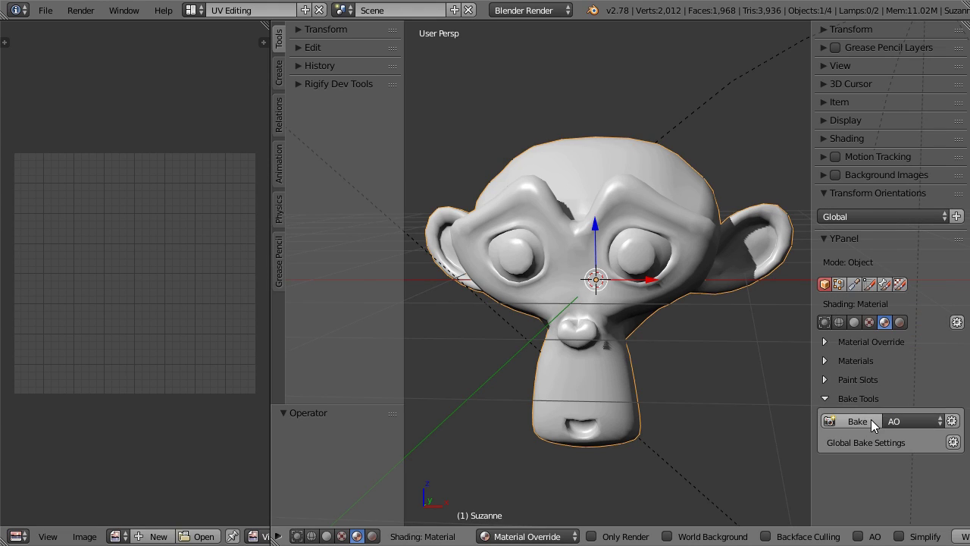
{"action": "left_click", "coordinate": [861, 420]}
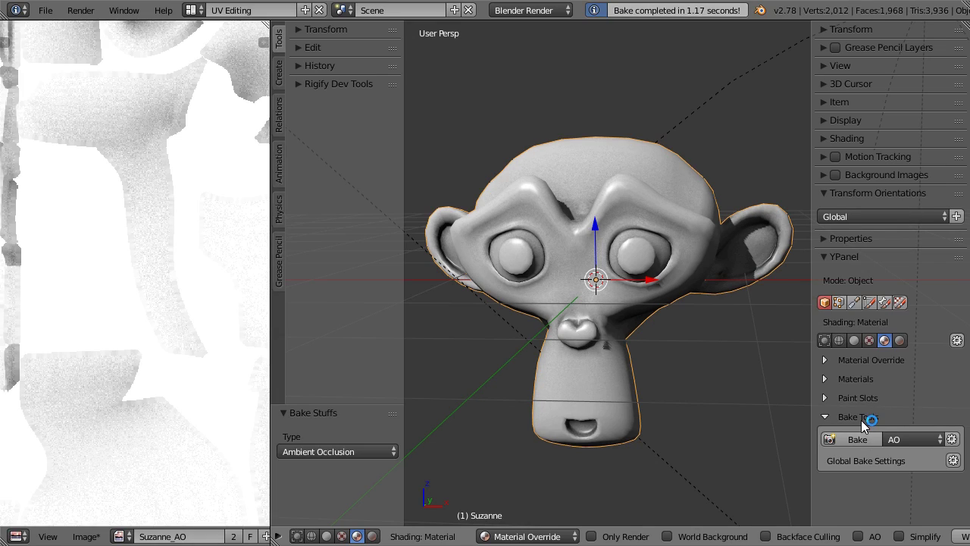
{"action": "scroll", "coordinate": [155, 335], "scroll_direction": "down", "scroll_amount": 8}
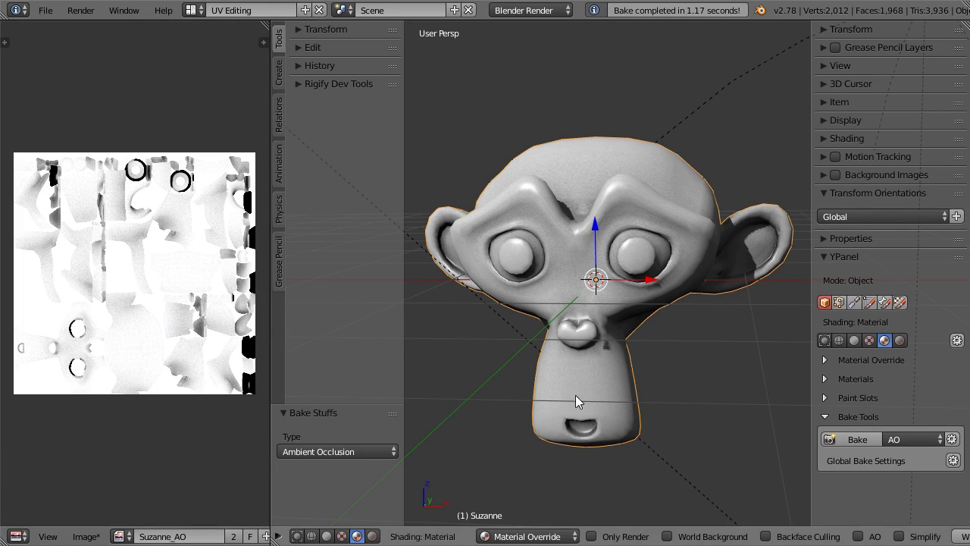
Show the material's paint slots, then preview the AO by toggling Shadeless on and off
{"action": "left_click", "coordinate": [825, 382]}
{"action": "scroll", "coordinate": [833, 429], "scroll_direction": "down", "scroll_amount": 4}
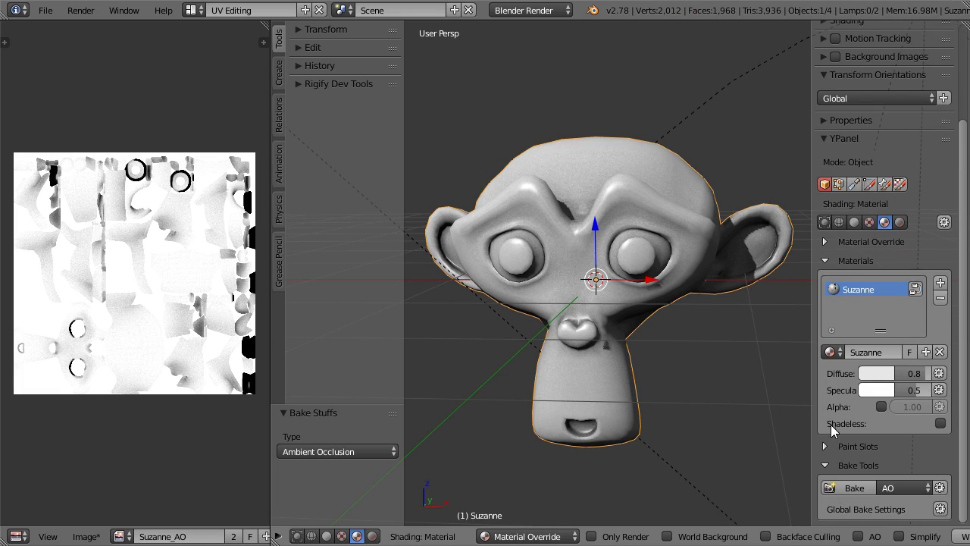
{"action": "left_click", "coordinate": [826, 446]}
{"action": "scroll", "coordinate": [833, 441], "scroll_direction": "down", "scroll_amount": 7}
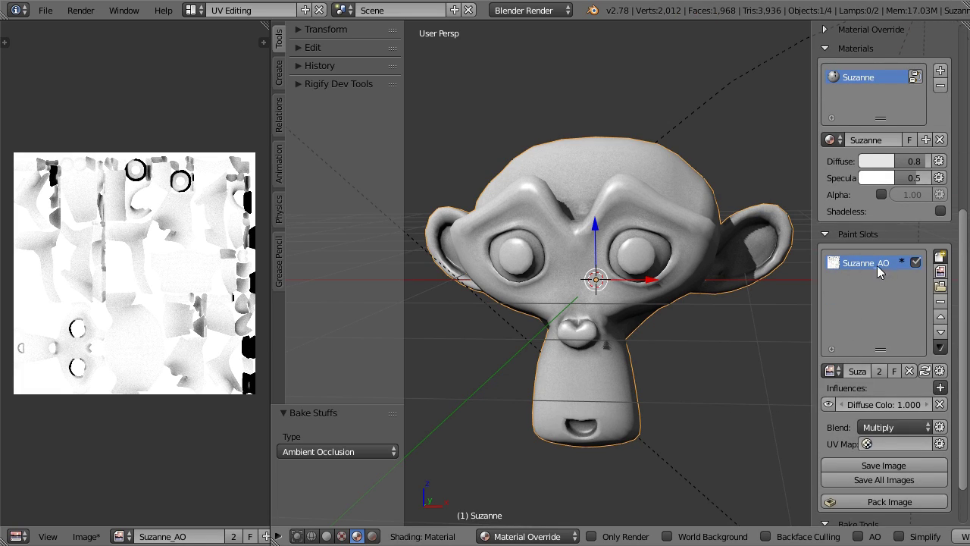
{"action": "mouse_move", "coordinate": [758, 334]}
{"action": "middle_mouse_down"}
{"action": "mouse_move", "coordinate": [590, 380]}
{"action": "mouse_move", "coordinate": [732, 381]}
{"action": "mouse_move", "coordinate": [806, 346]}
{"action": "mouse_move", "coordinate": [675, 375]}
{"action": "mouse_move", "coordinate": [817, 395]}
{"action": "mouse_move", "coordinate": [805, 344]}
{"action": "mouse_move", "coordinate": [627, 389]}
{"action": "mouse_move", "coordinate": [662, 387]}
{"action": "middle_mouse_up"}
{"action": "left_click", "coordinate": [939, 210]}
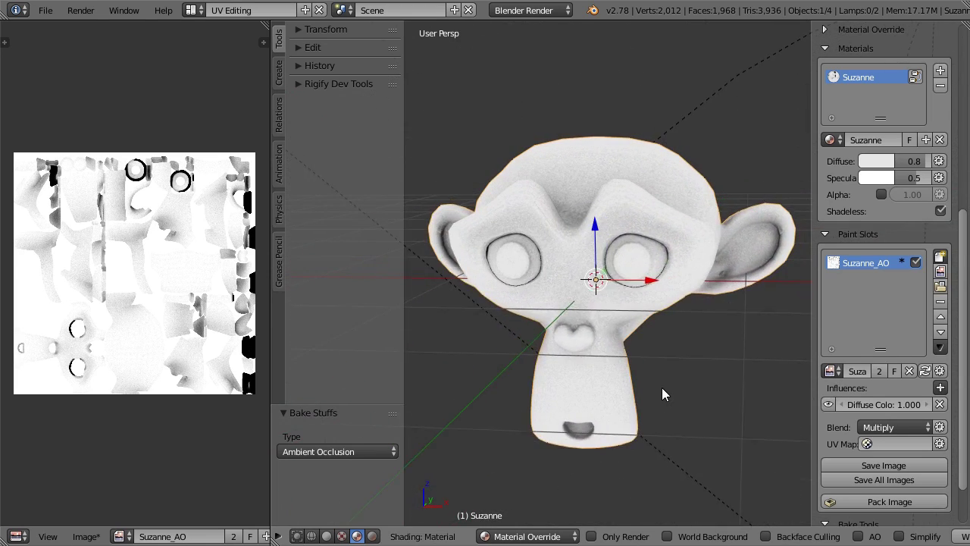
{"action": "left_click", "coordinate": [940, 211]}
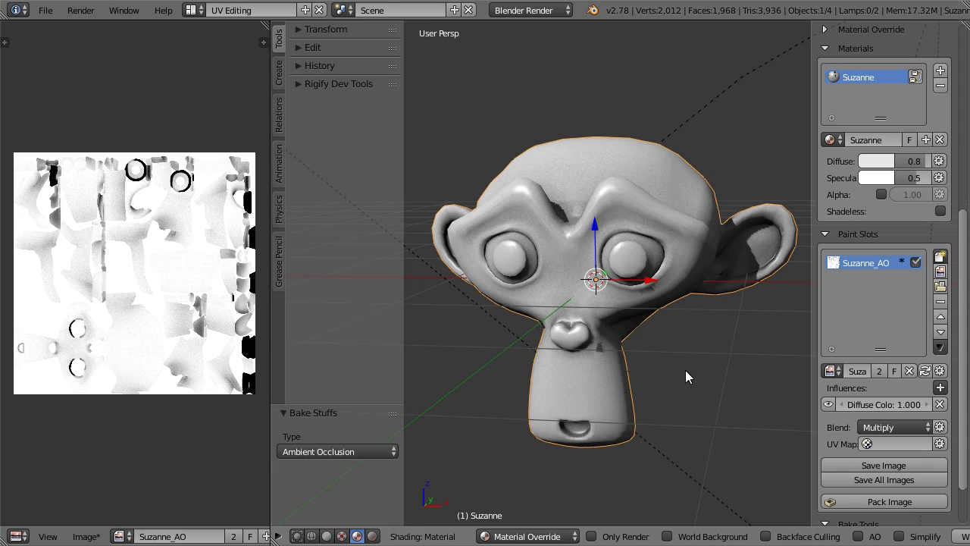
Expand and review the AO options: _AO suffix, Multiply, Raytrace, distance 10.000, 5 samples
{"action": "scroll", "coordinate": [887, 429], "scroll_direction": "down", "scroll_amount": 3}
{"action": "scroll", "coordinate": [902, 454], "scroll_direction": "up", "scroll_amount": 1}
{"action": "scroll", "coordinate": [949, 515], "scroll_direction": "down", "scroll_amount": 1}
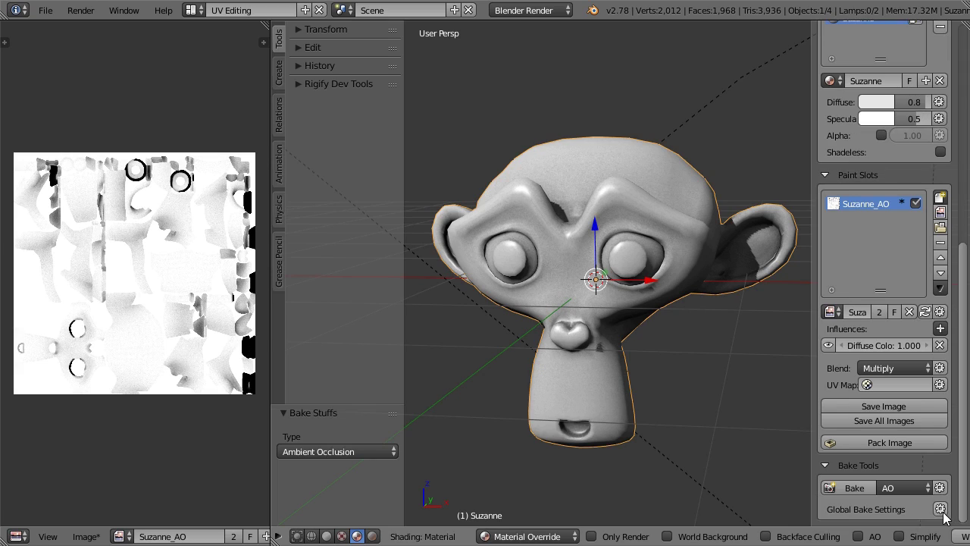
{"action": "left_click", "coordinate": [937, 489]}
{"action": "scroll", "coordinate": [924, 454], "scroll_direction": "down", "scroll_amount": 3}
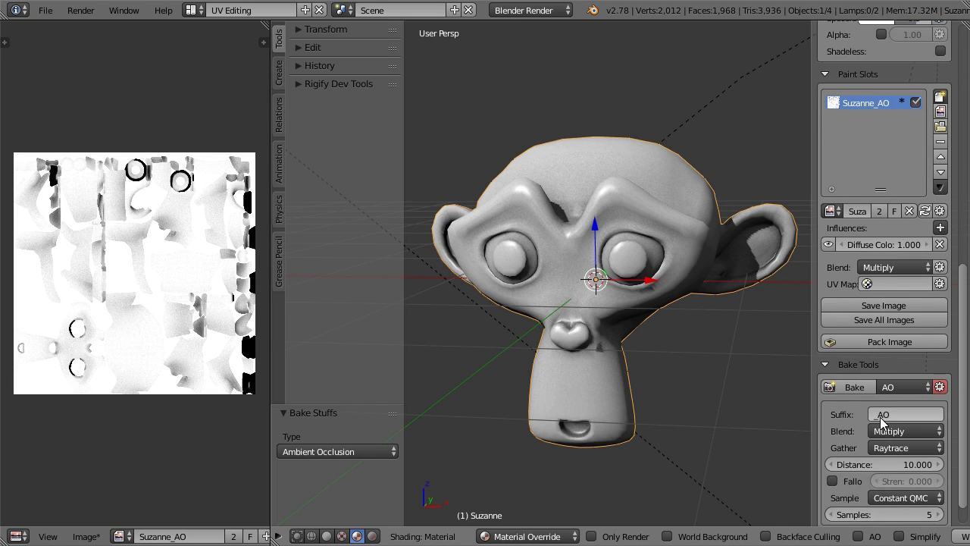
{"action": "scroll", "coordinate": [907, 412], "scroll_direction": "down", "scroll_amount": 1}
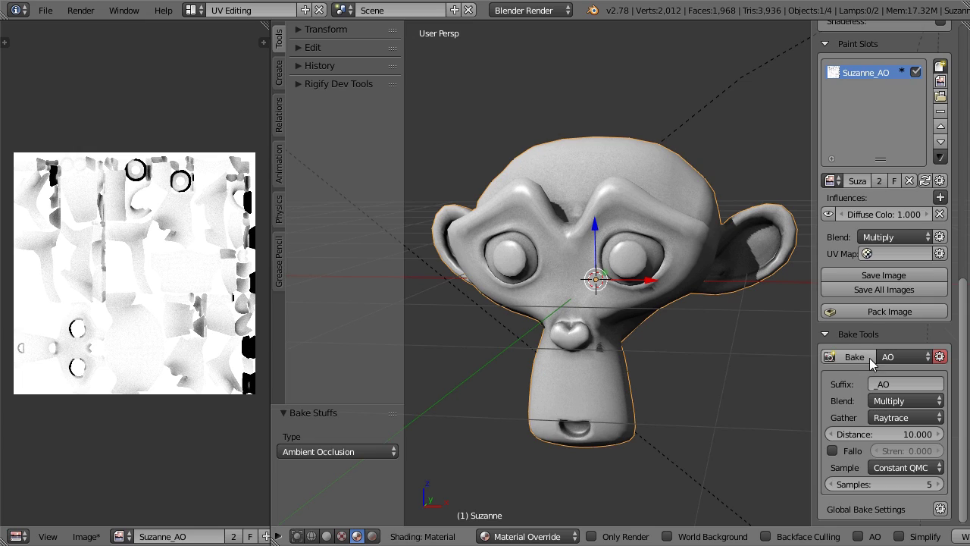
{"action": "scroll", "coordinate": [869, 357], "scroll_direction": "up", "scroll_amount": 3}
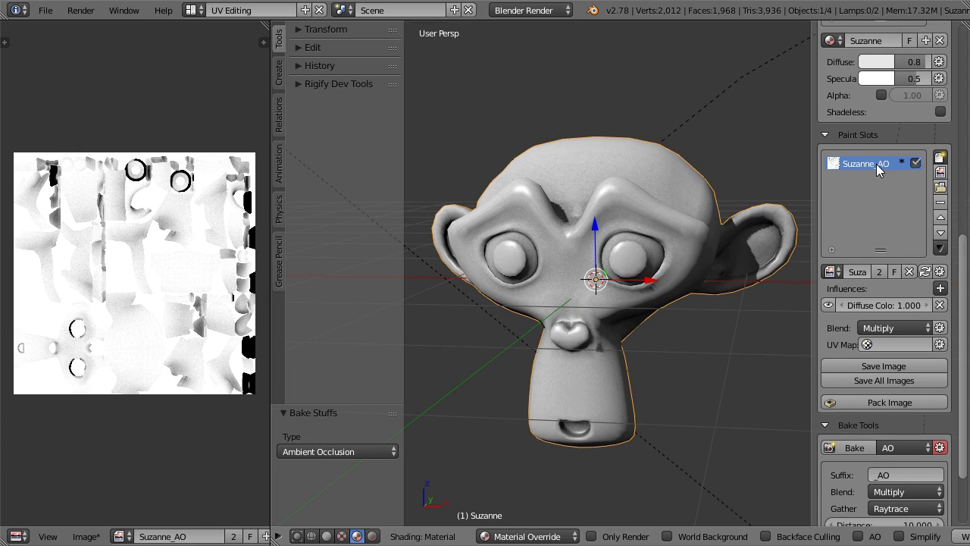
{"action": "scroll", "coordinate": [884, 175], "scroll_direction": "up", "scroll_amount": 2}
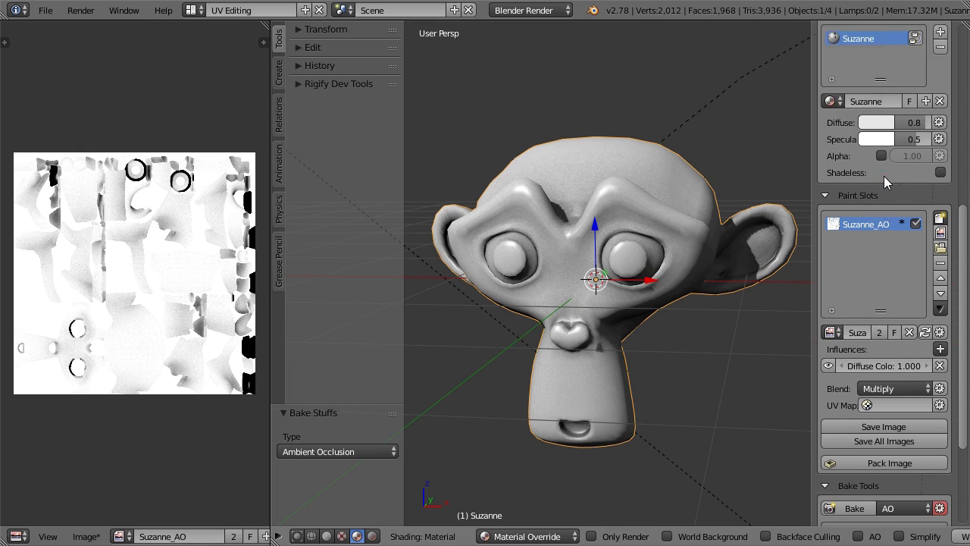
{"action": "scroll", "coordinate": [884, 175], "scroll_direction": "up", "scroll_amount": 2}
{"action": "scroll", "coordinate": [906, 195], "scroll_direction": "down", "scroll_amount": 3}
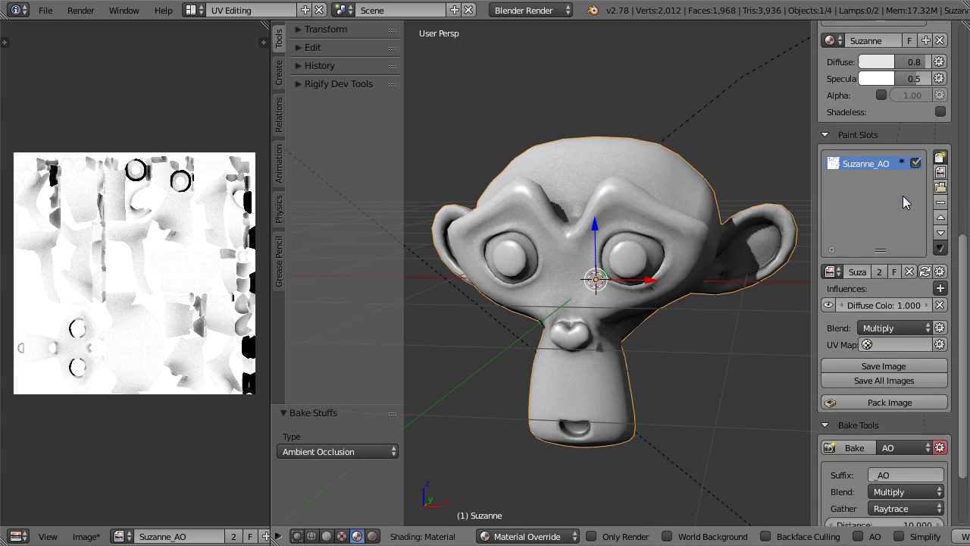
{"action": "scroll", "coordinate": [906, 203], "scroll_direction": "down", "scroll_amount": 3}
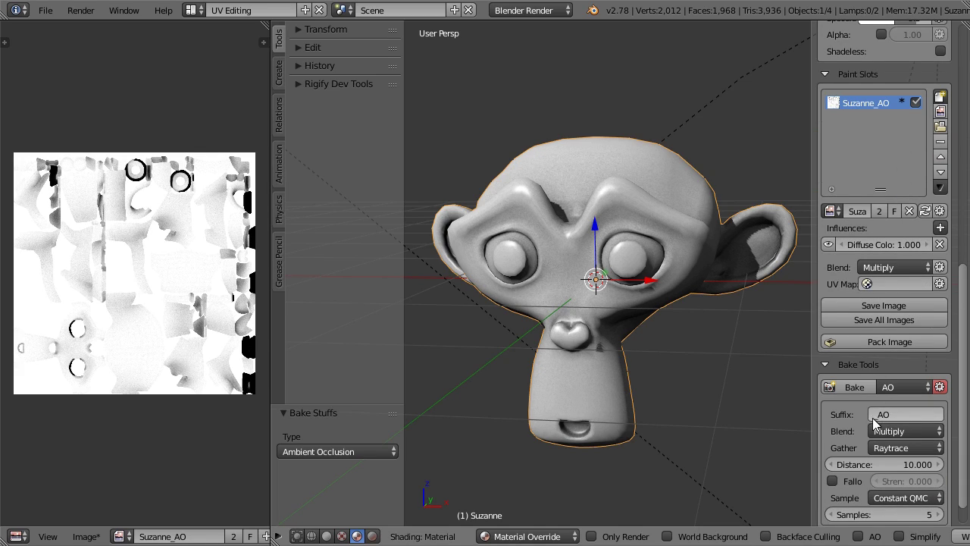
{"action": "scroll", "coordinate": [874, 407], "scroll_direction": "down", "scroll_amount": 1}
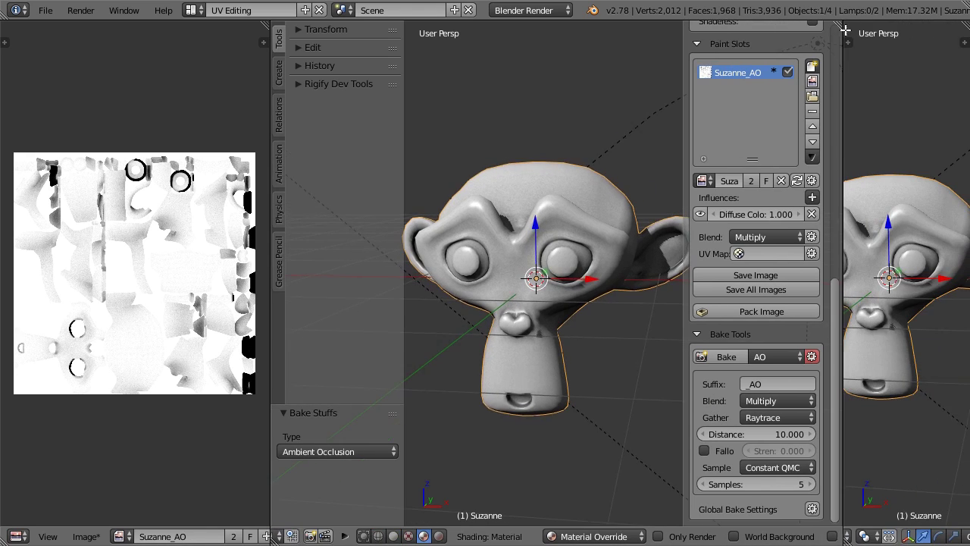
Split off a Properties area and check the World tab's ambient occlusion and gather settings
{"action": "left_click_drag", "start_coordinate": [965, 23], "coordinate": [842, 106]}
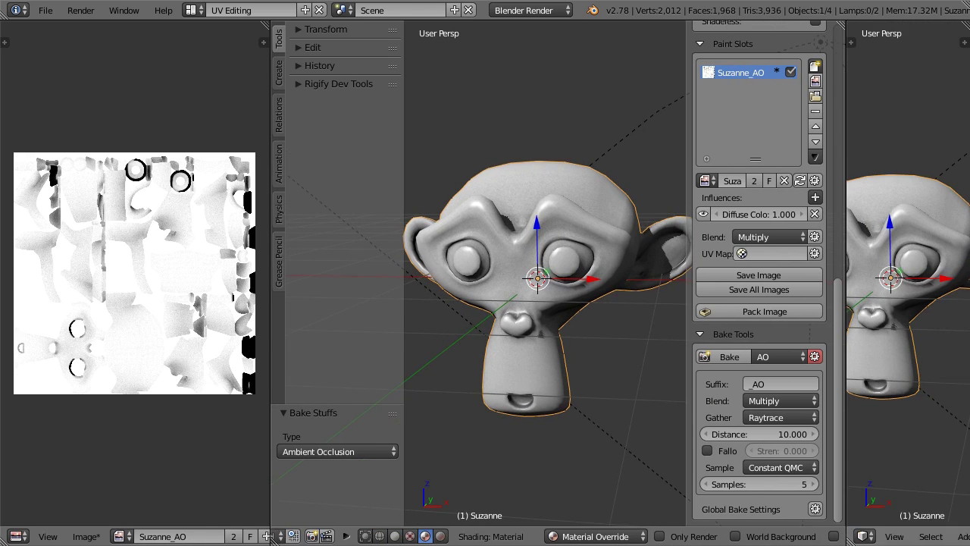
{"action": "left_click", "coordinate": [864, 536]}
{"action": "left_click", "coordinate": [788, 297]}
{"action": "left_click", "coordinate": [933, 31]}
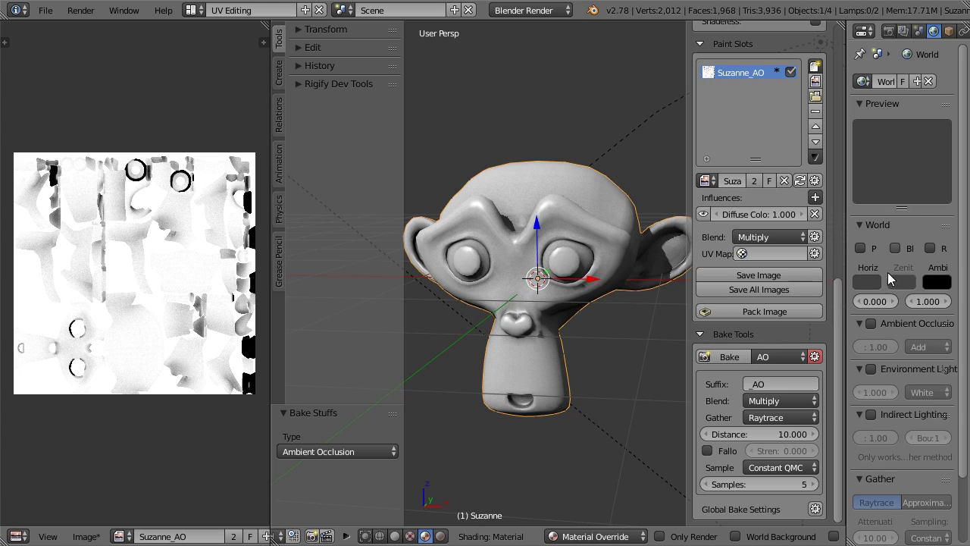
{"action": "scroll", "coordinate": [888, 272], "scroll_direction": "down", "scroll_amount": 3}
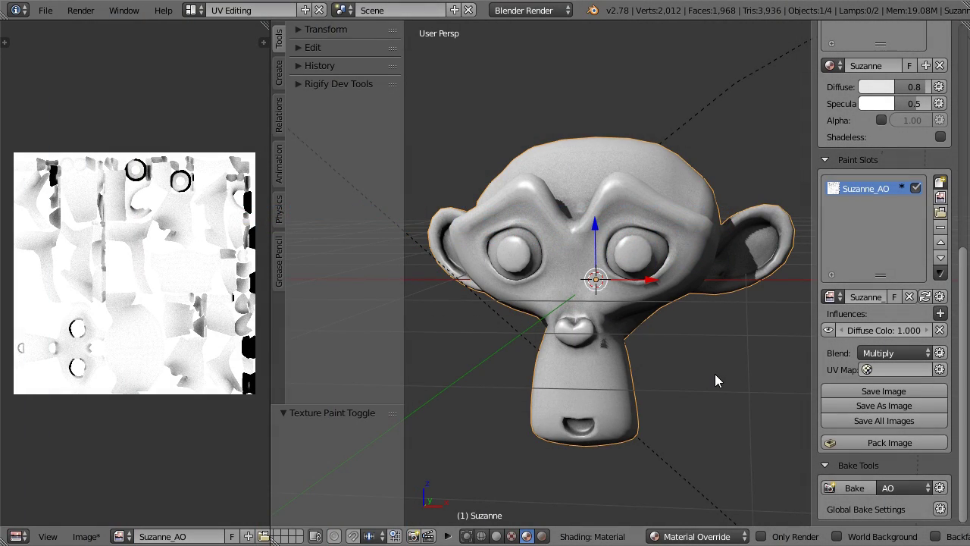
Add a 1024×1024 Suzanne_B Bump paint slot
{"action": "left_click", "coordinate": [939, 183]}
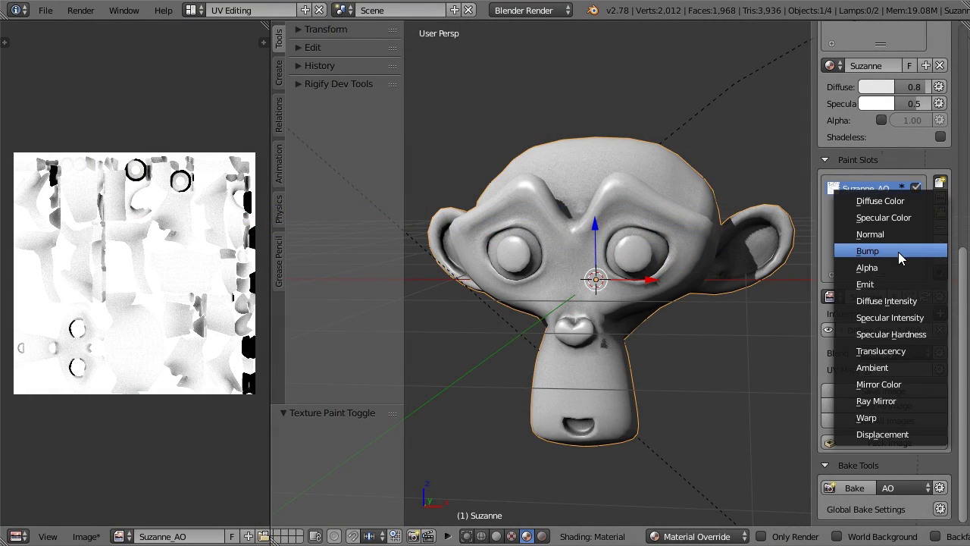
{"action": "left_click", "coordinate": [856, 250]}
{"action": "left_click", "coordinate": [866, 407]}
With a 26 px brush, paint an X-shaped bump groove on Suzanne's forehead
{"action": "mouse_move", "coordinate": [726, 327]}
{"action": "middle_mouse_down"}
{"action": "mouse_move", "coordinate": [725, 355]}
{"action": "mouse_move", "coordinate": [659, 241]}
{"action": "middle_mouse_up"}
{"action": "scroll", "coordinate": [659, 242], "scroll_direction": "up", "scroll_amount": 2}
{"action": "scroll", "coordinate": [686, 262], "scroll_direction": "up", "scroll_amount": 2}
{"action": "scroll", "coordinate": [662, 230], "scroll_direction": "up", "scroll_amount": 2}
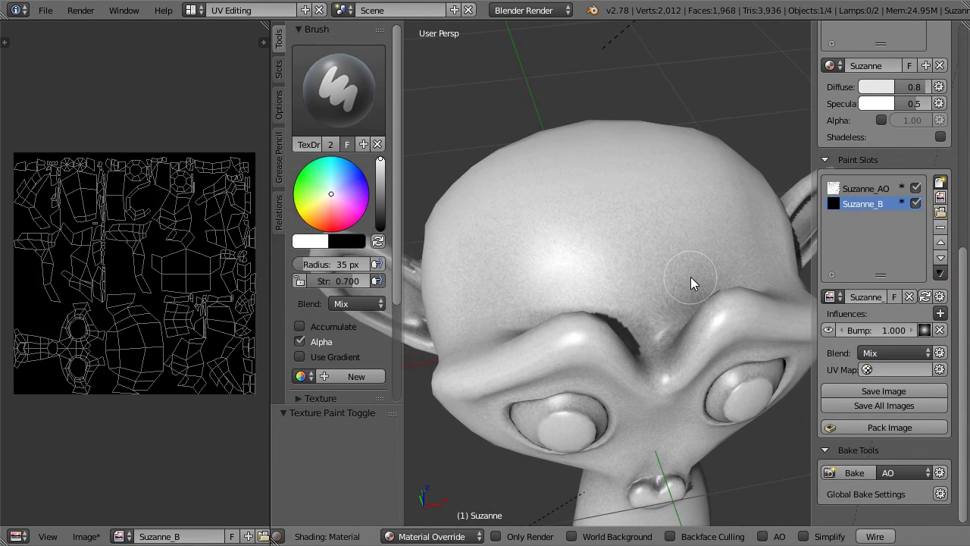
{"action": "key", "text": "f"}
{"action": "left_click", "coordinate": [680, 274]}
{"action": "left_click_drag", "start_coordinate": [553, 274], "coordinate": [679, 186]}
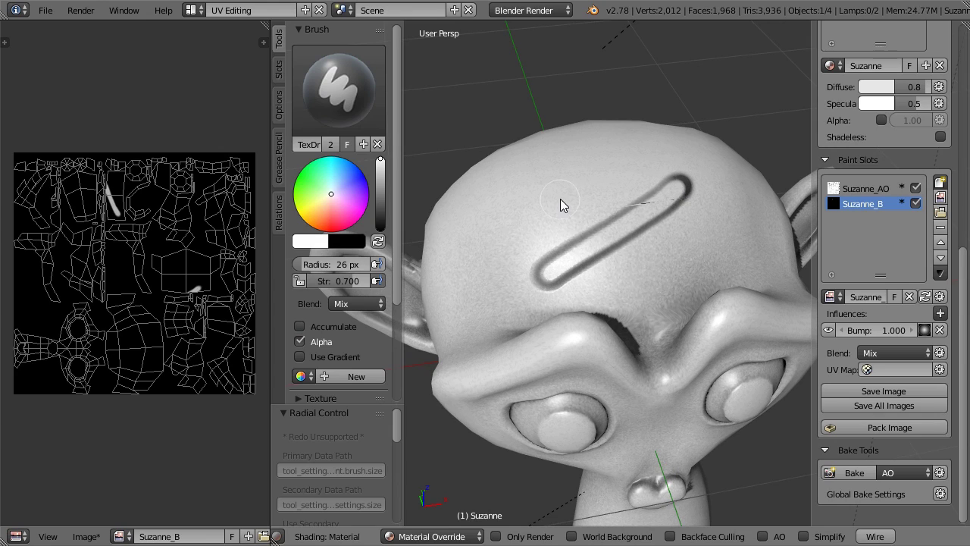
{"action": "left_click_drag", "start_coordinate": [560, 199], "coordinate": [694, 254]}
{"action": "middle_click_drag", "start_coordinate": [698, 300], "coordinate": [654, 296]}
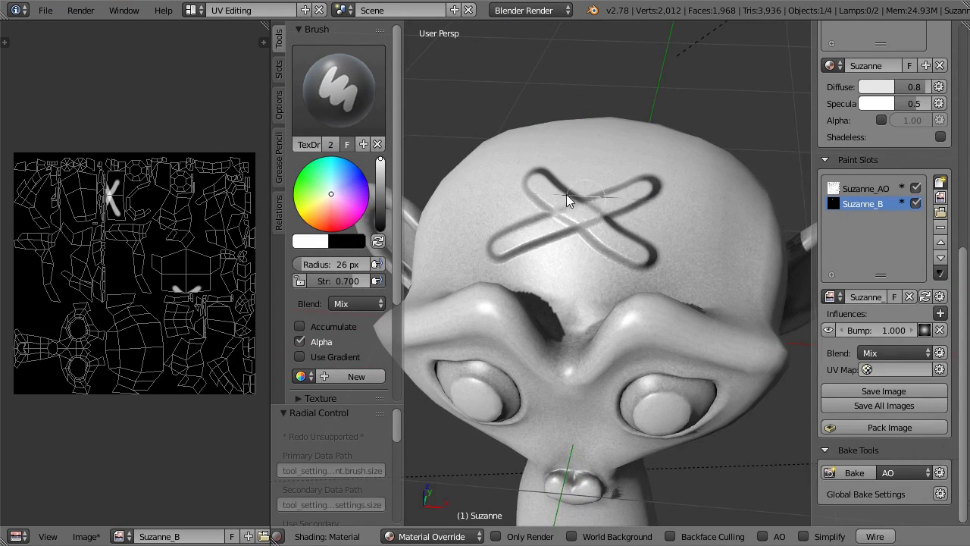
Switch the bake type to Normal to produce the Suzanne_N normal map
{"action": "left_click", "coordinate": [907, 470]}
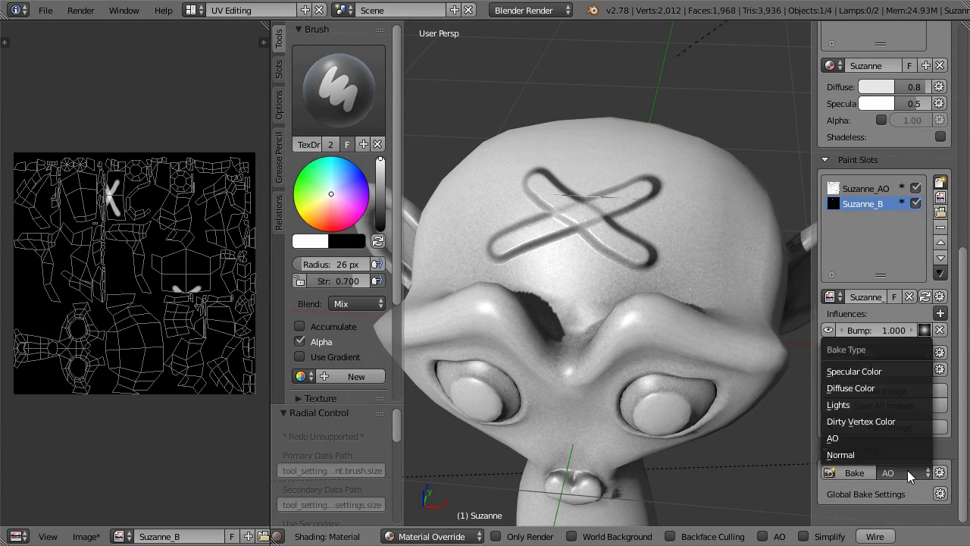
{"action": "left_click", "coordinate": [906, 449]}
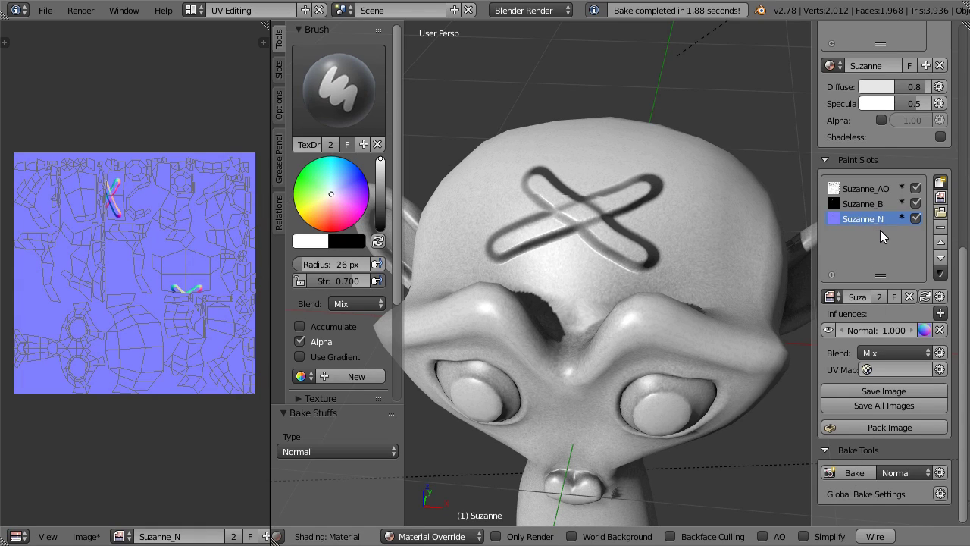
{"action": "scroll", "coordinate": [682, 348], "scroll_direction": "down", "scroll_amount": 4}
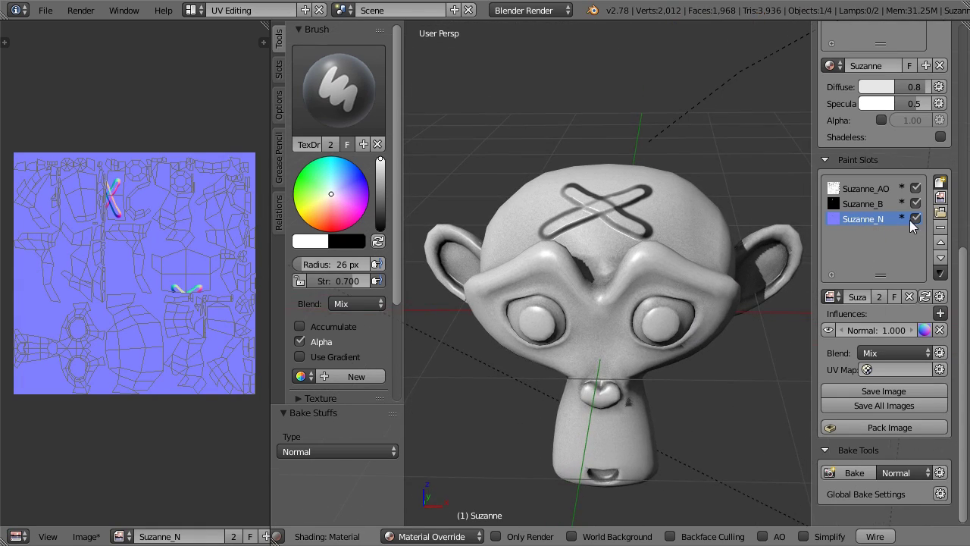
Toggle the Suzanne_B and Suzanne_N slots to compare them, leaving only Suzanne_N on
{"action": "left_click", "coordinate": [915, 218]}
{"action": "left_click", "coordinate": [916, 203]}
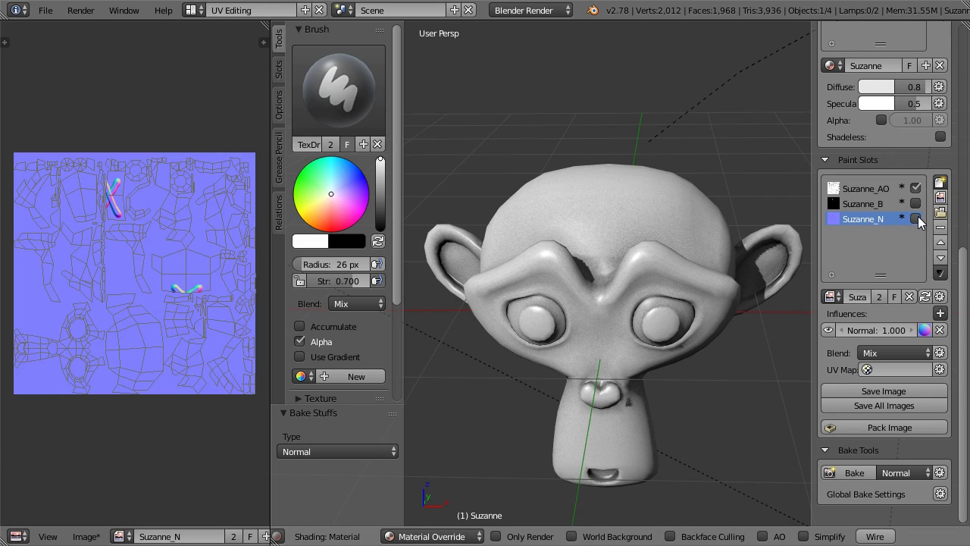
{"action": "left_click", "coordinate": [916, 219]}
{"action": "left_click", "coordinate": [916, 218]}
{"action": "left_click", "coordinate": [915, 203]}
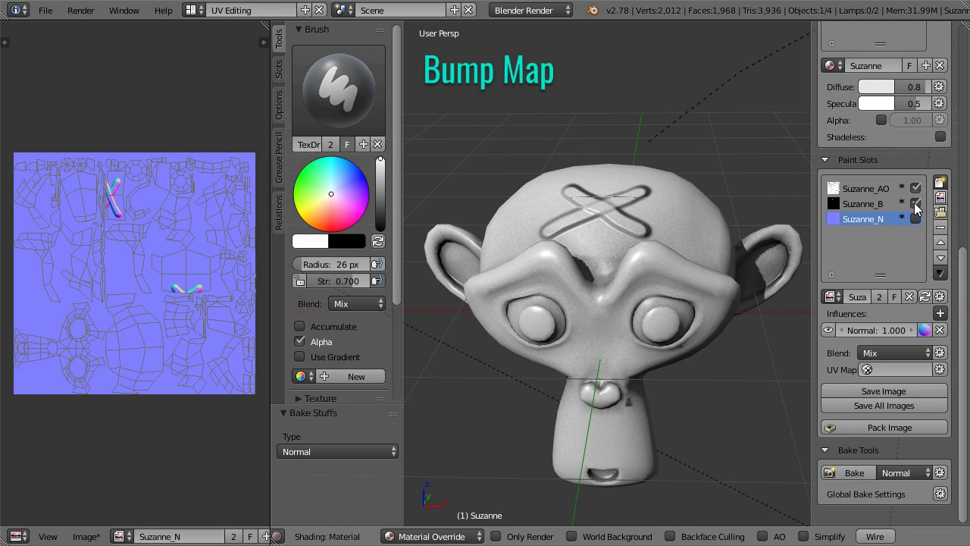
{"action": "left_click", "coordinate": [916, 203]}
{"action": "left_click", "coordinate": [916, 218]}
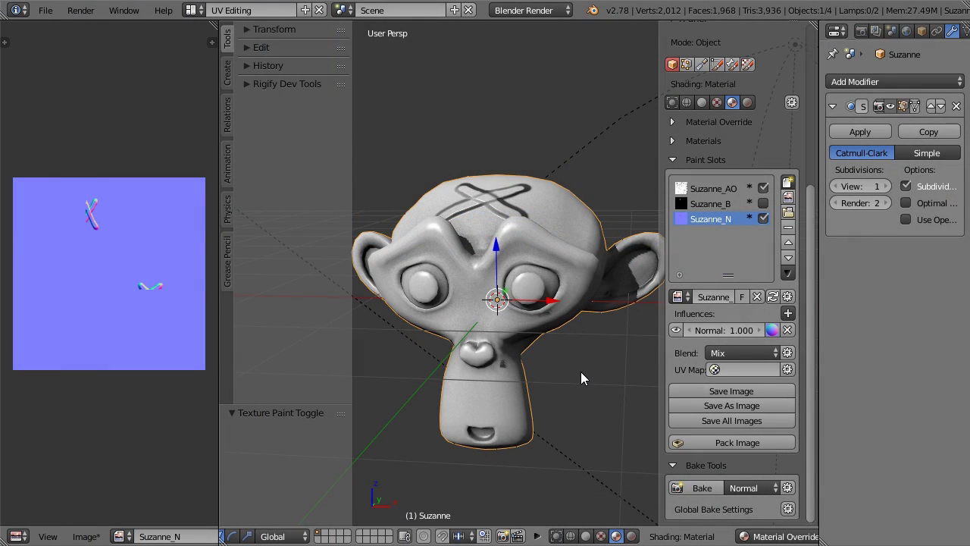
Remove Suzanne's Subsurf modifier and add a Multiresolution modifier instead
{"action": "left_click", "coordinate": [955, 105]}
{"action": "left_click", "coordinate": [947, 82]}
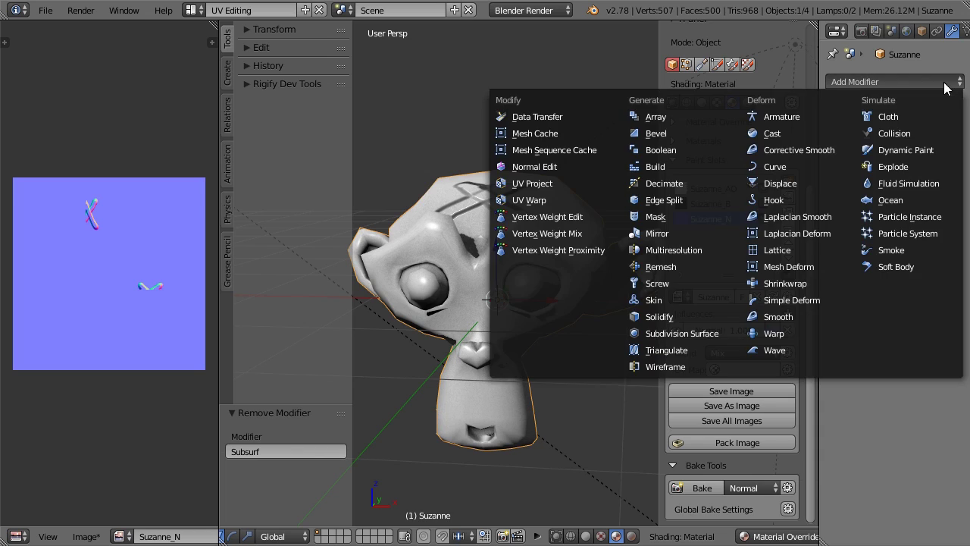
{"action": "left_click", "coordinate": [685, 250]}
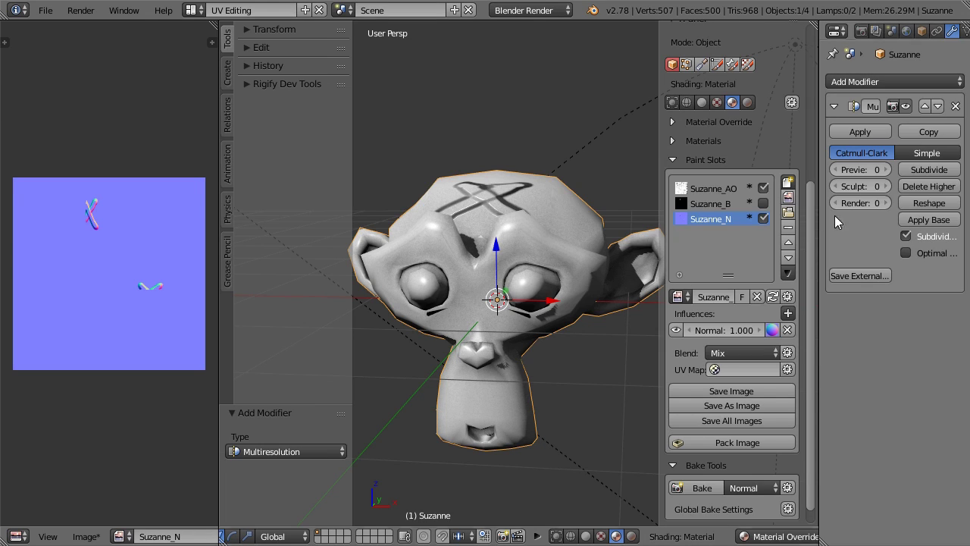
Subdivide the multires mesh to level 4 and expand the extra bake settings
{"action": "left_click", "coordinate": [912, 172]}
{"action": "left_click", "coordinate": [911, 172]}
{"action": "left_click", "coordinate": [912, 171]}
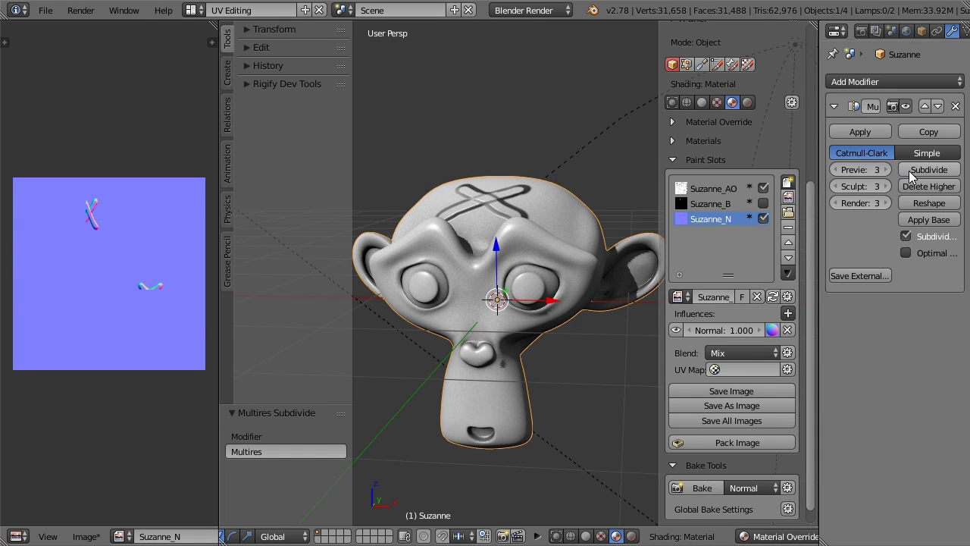
{"action": "left_click", "coordinate": [911, 171]}
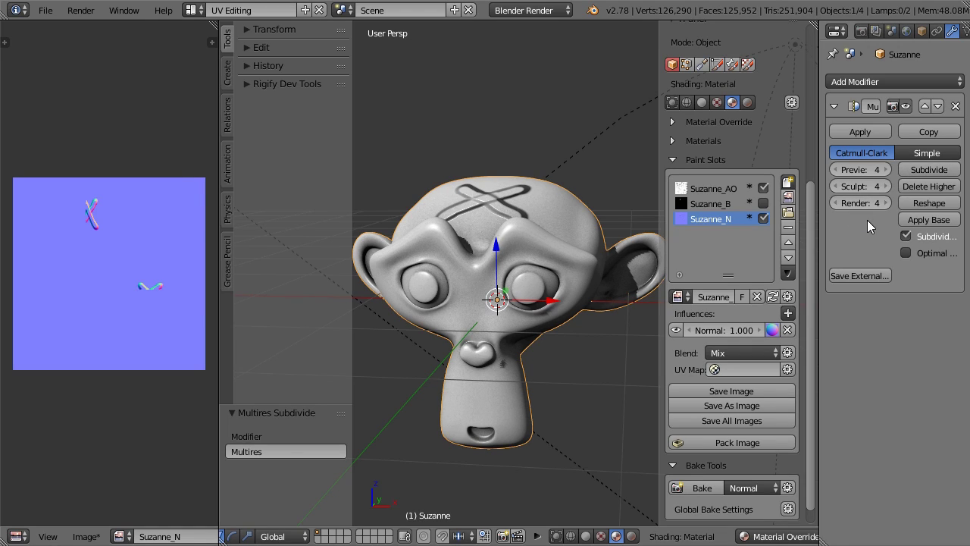
{"action": "left_click", "coordinate": [788, 487]}
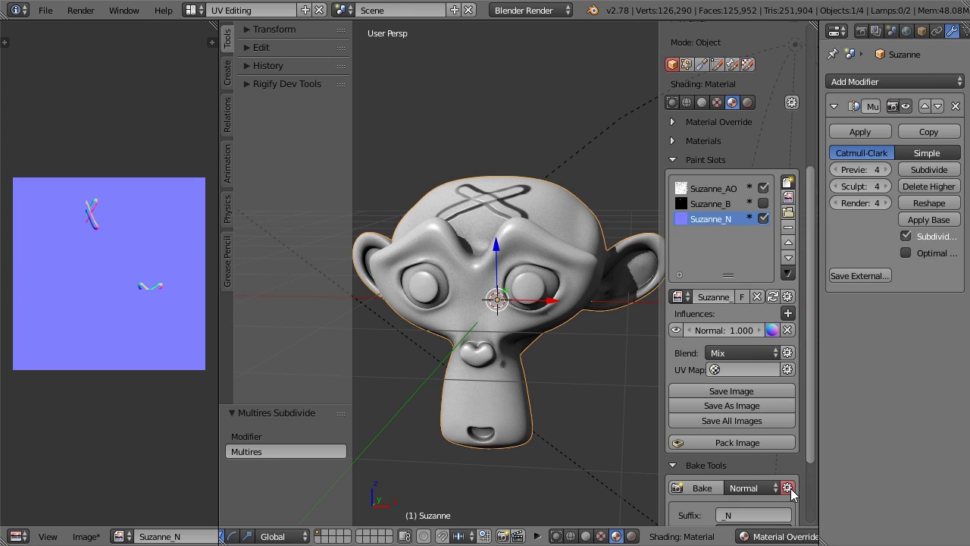
{"action": "scroll", "coordinate": [771, 464], "scroll_direction": "down", "scroll_amount": 3}
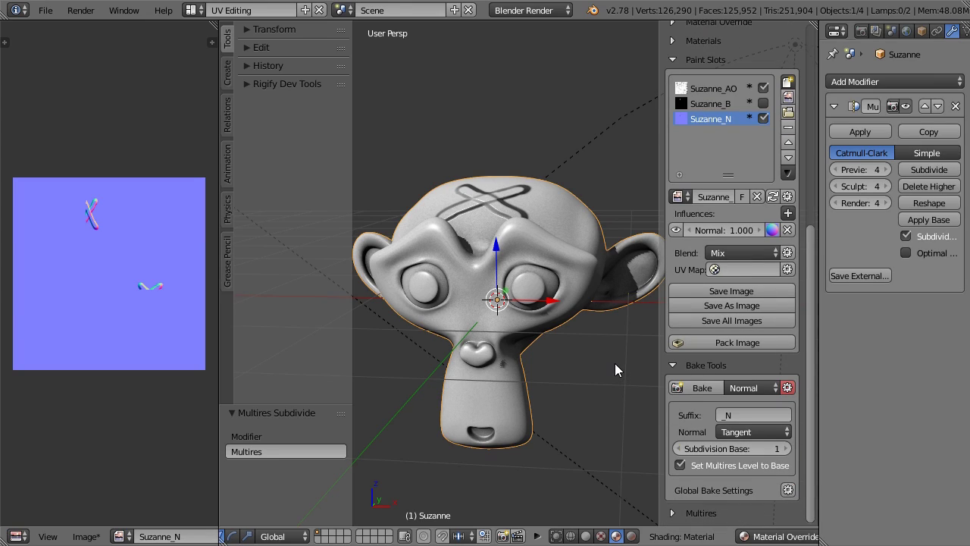
In Sculpt Mode, carve a first Crease-brush fold above Suzanne's mouth
{"action": "key", "text": "ctrl+Tab"}
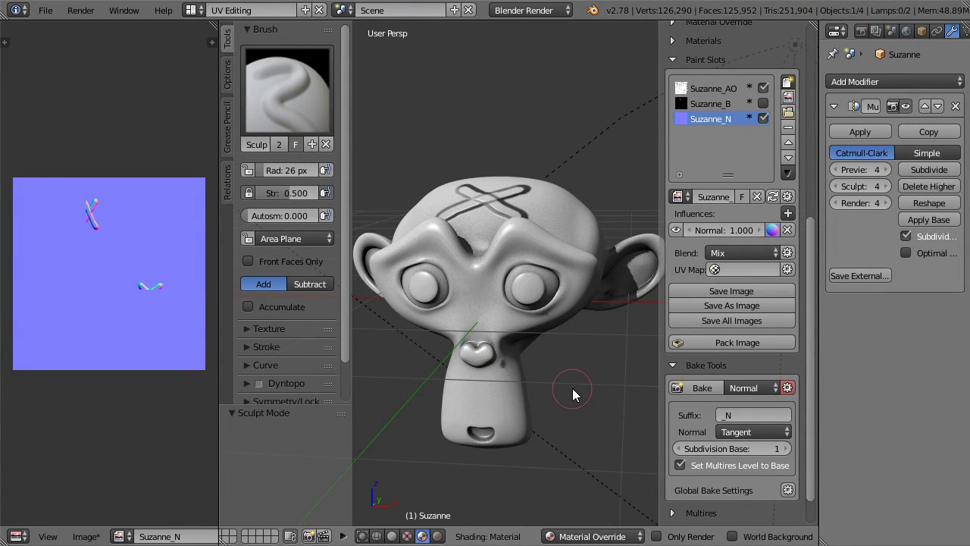
{"action": "scroll", "coordinate": [560, 394], "scroll_direction": "up", "scroll_amount": 1}
{"action": "scroll", "coordinate": [577, 357], "scroll_direction": "up", "scroll_amount": 2}
{"action": "scroll", "coordinate": [573, 372], "scroll_direction": "up", "scroll_amount": 2}
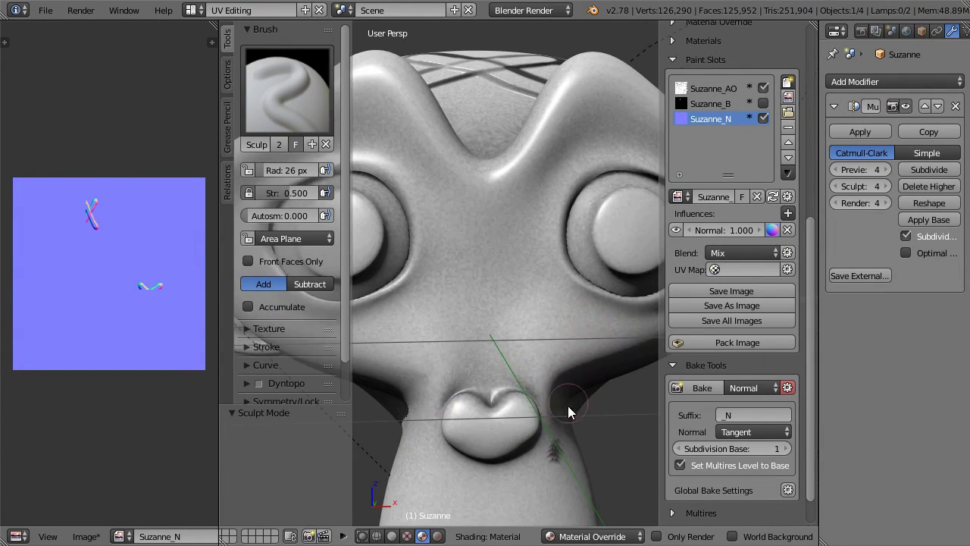
{"action": "scroll", "coordinate": [580, 303], "scroll_direction": "up", "scroll_amount": 2}
{"action": "key", "text": "shift+c"}
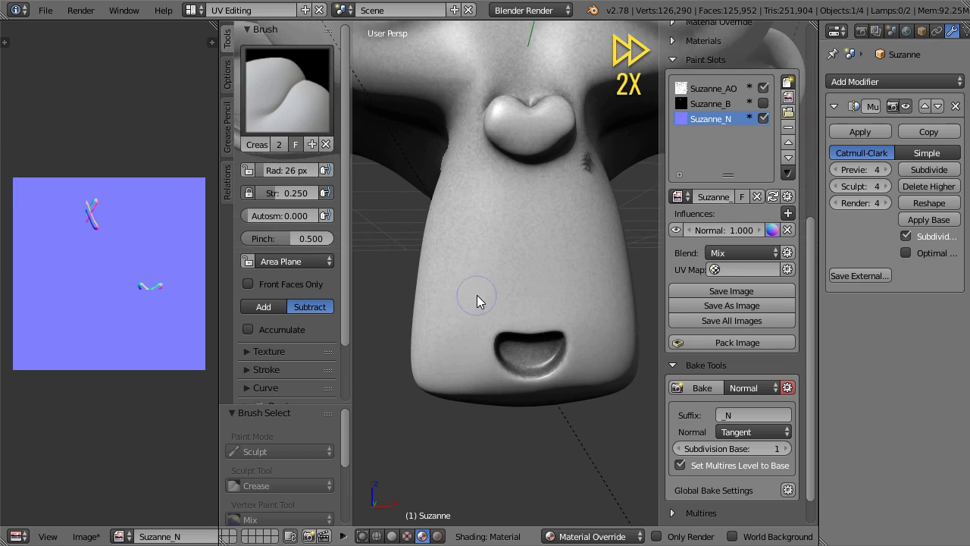
{"action": "mouse_move", "coordinate": [477, 298]}
{"action": "left_mouse_down"}
{"action": "mouse_move", "coordinate": [451, 291]}
{"action": "mouse_move", "coordinate": [510, 294]}
{"action": "left_mouse_up"}
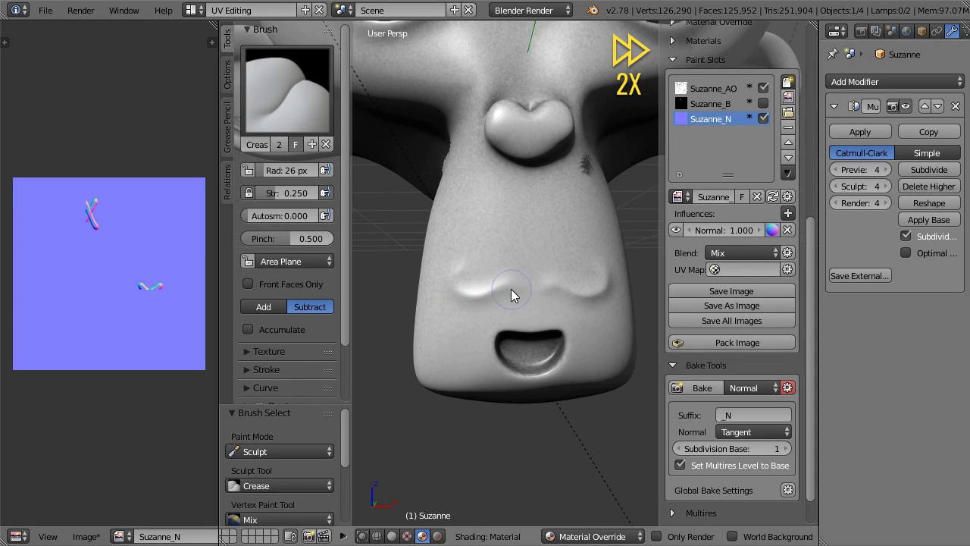
Shrink the brush to 16 px, add more crease detail, and return to object mode
{"action": "key", "text": "f"}
{"action": "left_click", "coordinate": [515, 289]}
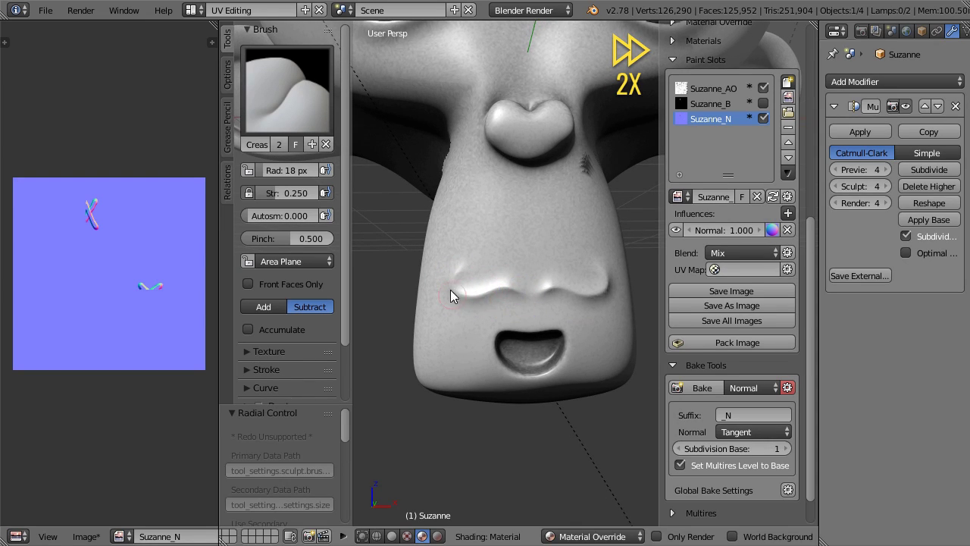
{"action": "middle_click_drag", "start_coordinate": [508, 279], "coordinate": [485, 307]}
{"action": "key", "text": "f"}
{"action": "left_click", "coordinate": [511, 276]}
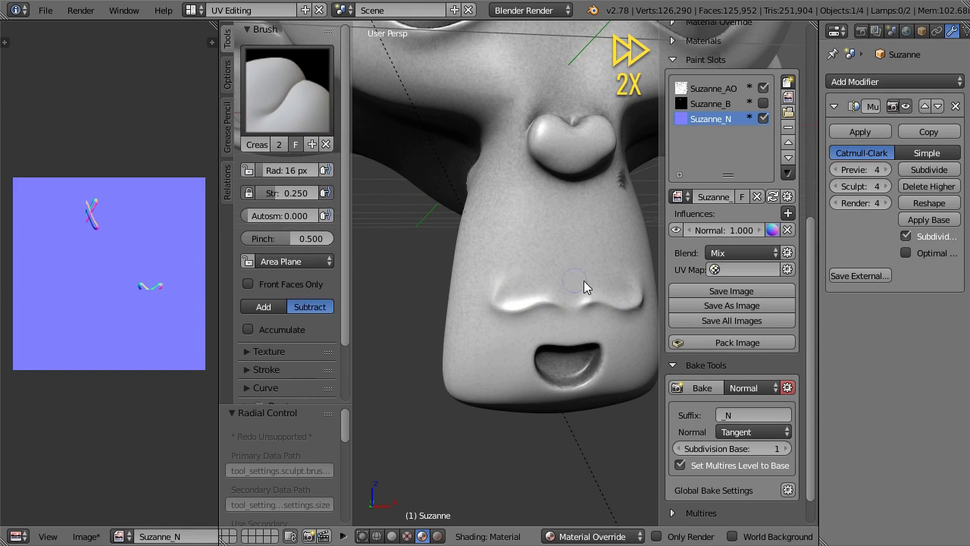
{"action": "middle_click_drag", "start_coordinate": [584, 280], "coordinate": [542, 277]}
{"action": "scroll", "coordinate": [580, 311], "scroll_direction": "down", "scroll_amount": 5}
{"action": "scroll", "coordinate": [559, 340], "scroll_direction": "up", "scroll_amount": 4}
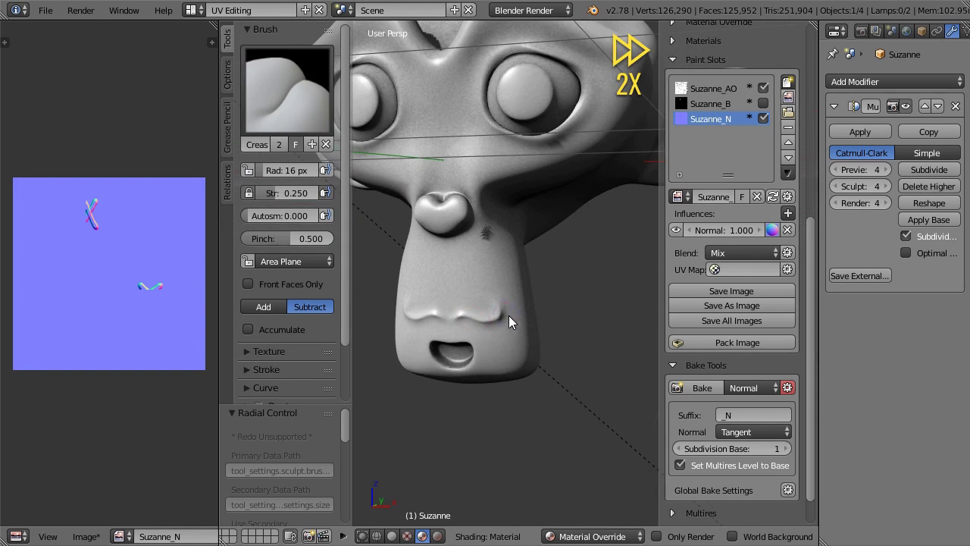
{"action": "scroll", "coordinate": [508, 321], "scroll_direction": "down", "scroll_amount": 5}
{"action": "mouse_move", "coordinate": [584, 331]}
{"action": "middle_mouse_down"}
{"action": "mouse_move", "coordinate": [574, 377]}
{"action": "mouse_move", "coordinate": [580, 357]}
{"action": "middle_mouse_up"}
{"action": "key", "text": "ctrl+Tab"}
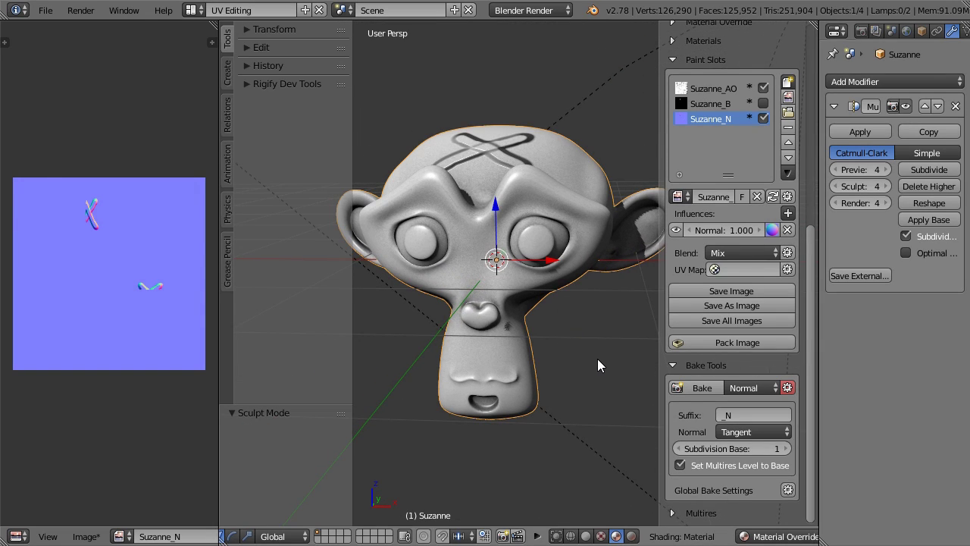
Bake the normal map again and zoom in to inspect the captured creases
{"action": "left_click", "coordinate": [710, 388]}
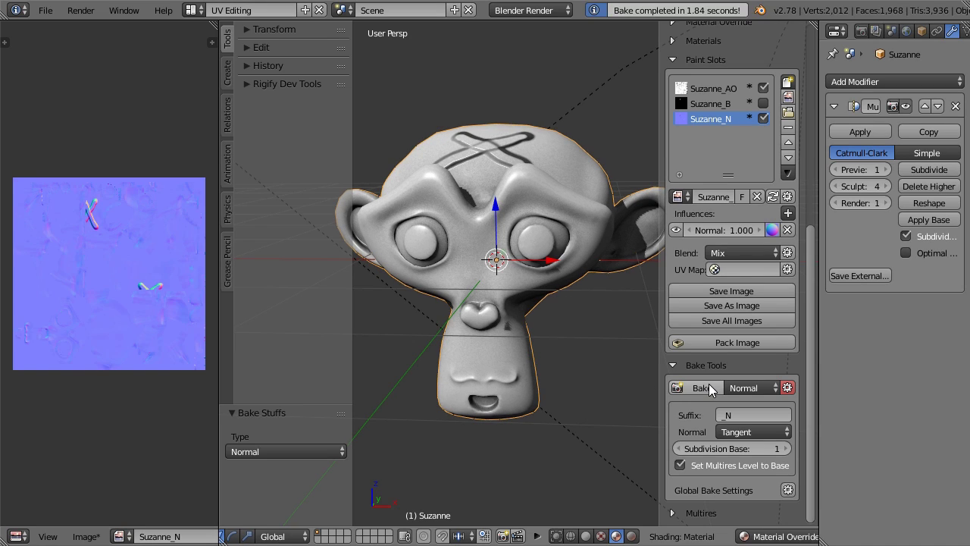
{"action": "mouse_move", "coordinate": [644, 379]}
{"action": "middle_mouse_down"}
{"action": "mouse_move", "coordinate": [581, 376]}
{"action": "mouse_move", "coordinate": [608, 370]}
{"action": "middle_mouse_up"}
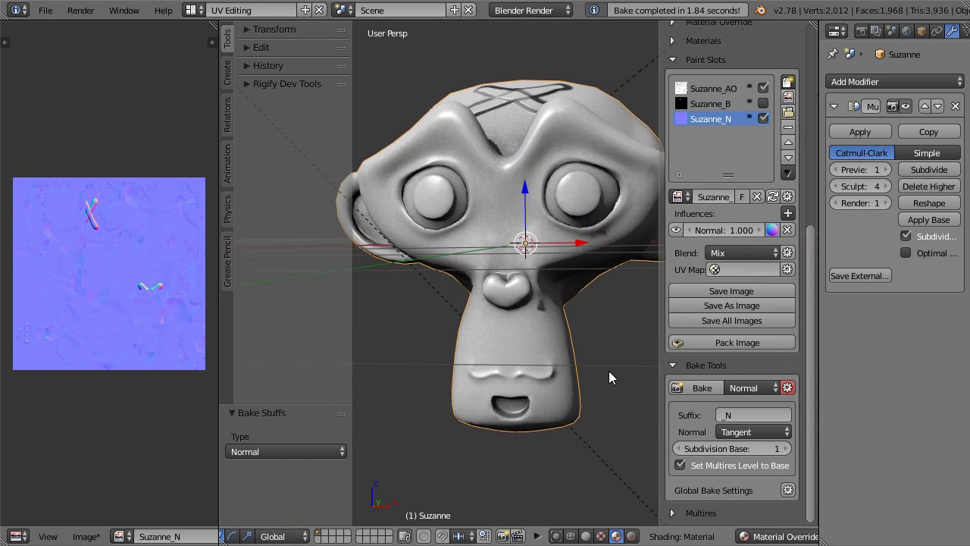
{"action": "mouse_move", "coordinate": [538, 379]}
{"action": "middle_mouse_down"}
{"action": "mouse_move", "coordinate": [559, 385]}
{"action": "mouse_move", "coordinate": [488, 381]}
{"action": "mouse_move", "coordinate": [497, 394]}
{"action": "middle_mouse_up"}
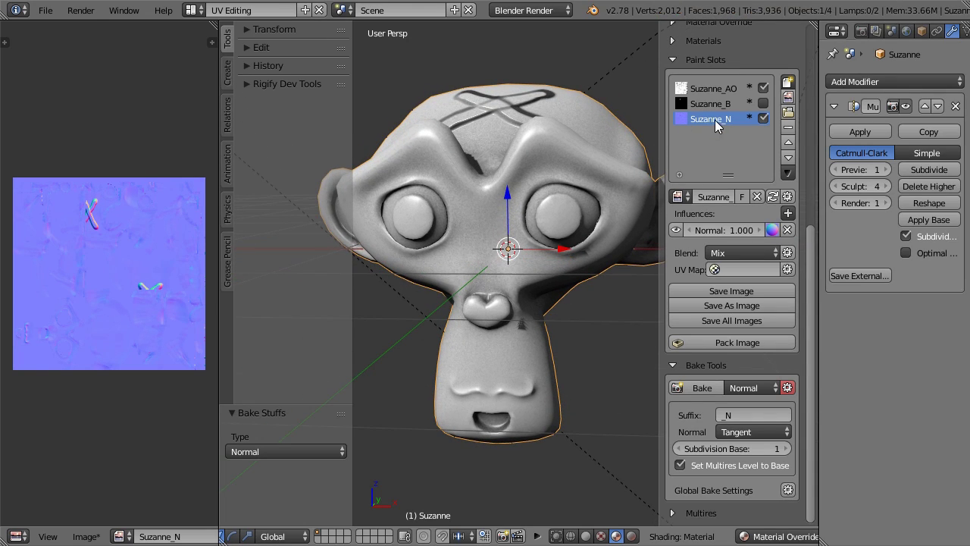
{"action": "scroll", "coordinate": [135, 347], "scroll_direction": "up", "scroll_amount": 3}
{"action": "scroll", "coordinate": [132, 347], "scroll_direction": "up", "scroll_amount": 2}
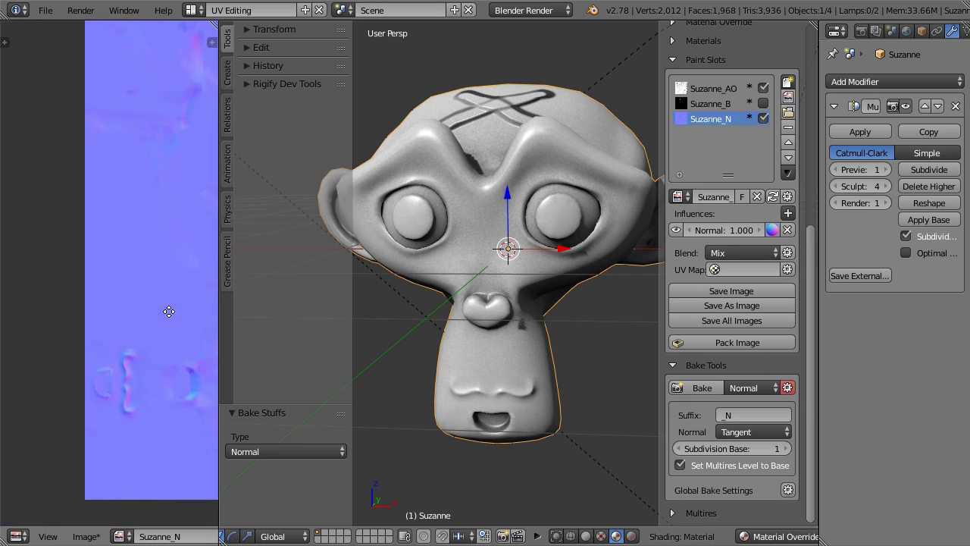
{"action": "scroll", "coordinate": [132, 347], "scroll_direction": "up", "scroll_amount": 1}
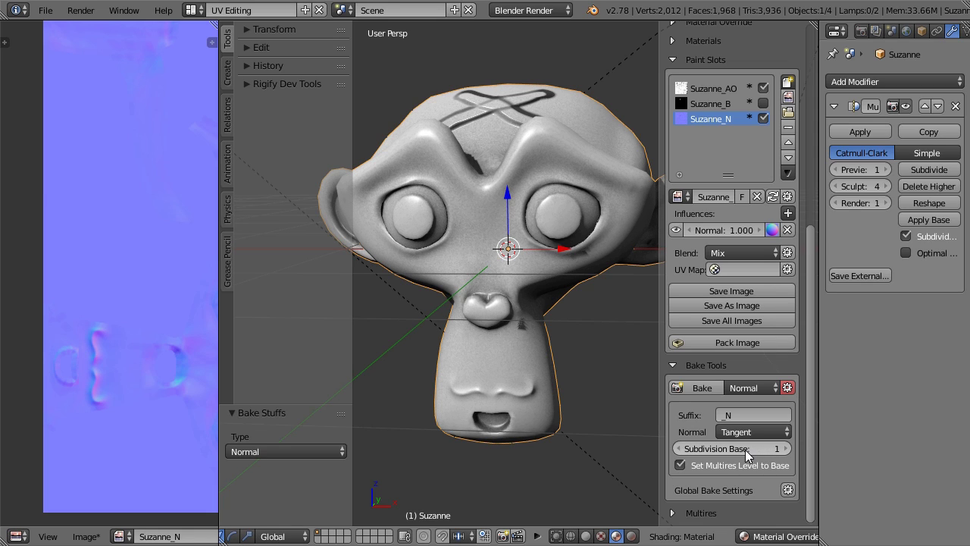
{"action": "mouse_move", "coordinate": [588, 372]}
{"action": "middle_mouse_down"}
{"action": "mouse_move", "coordinate": [554, 325]}
{"action": "mouse_move", "coordinate": [638, 329]}
{"action": "mouse_move", "coordinate": [596, 341]}
{"action": "middle_mouse_up"}
Toggle the Suzanne_N slot off and on twice to compare with and without it
{"action": "left_click", "coordinate": [764, 118]}
{"action": "left_click", "coordinate": [763, 118]}
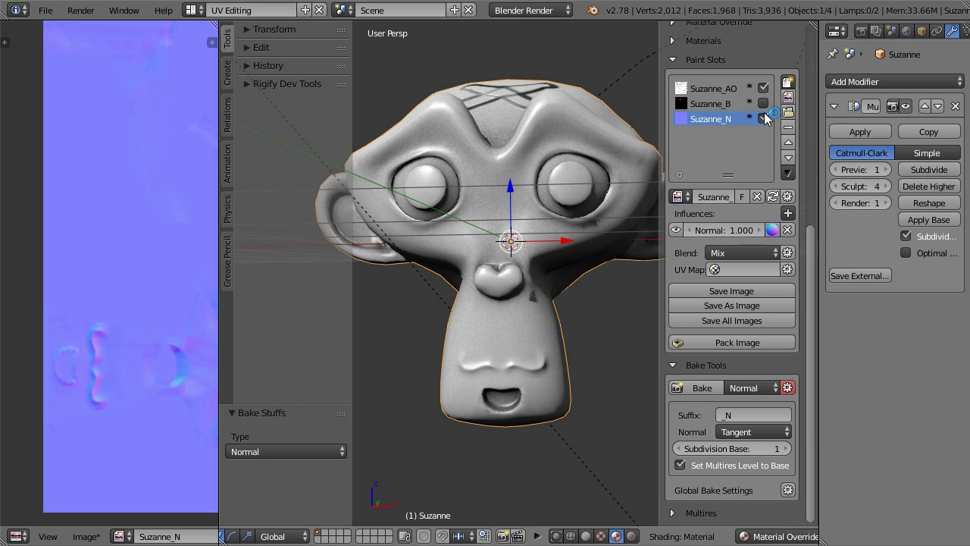
{"action": "left_click", "coordinate": [763, 117]}
{"action": "left_click", "coordinate": [763, 117]}
{"action": "middle_click_drag", "start_coordinate": [625, 282], "coordinate": [591, 347]}
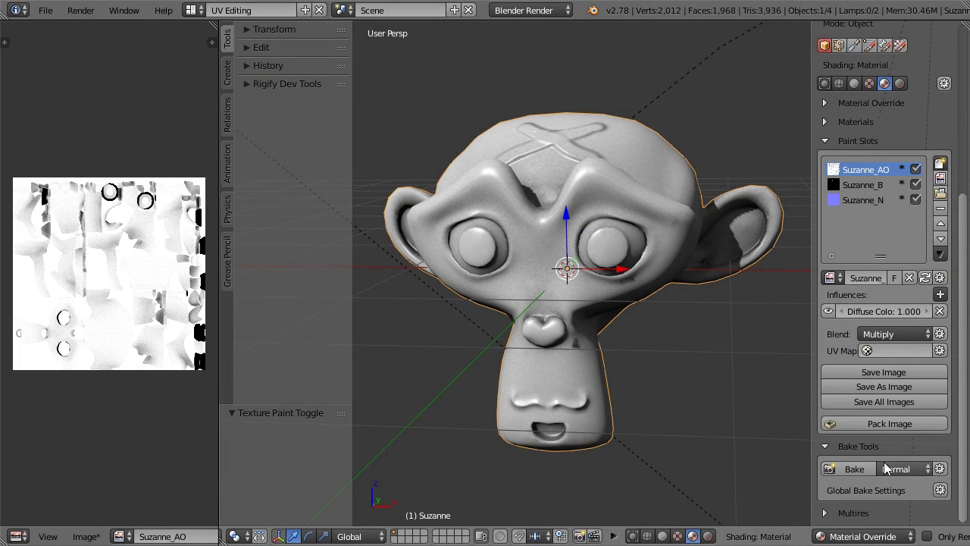
Bake a Dirty Vertex Color map into a new Suzanne_DVC slot
{"action": "left_click", "coordinate": [884, 464]}
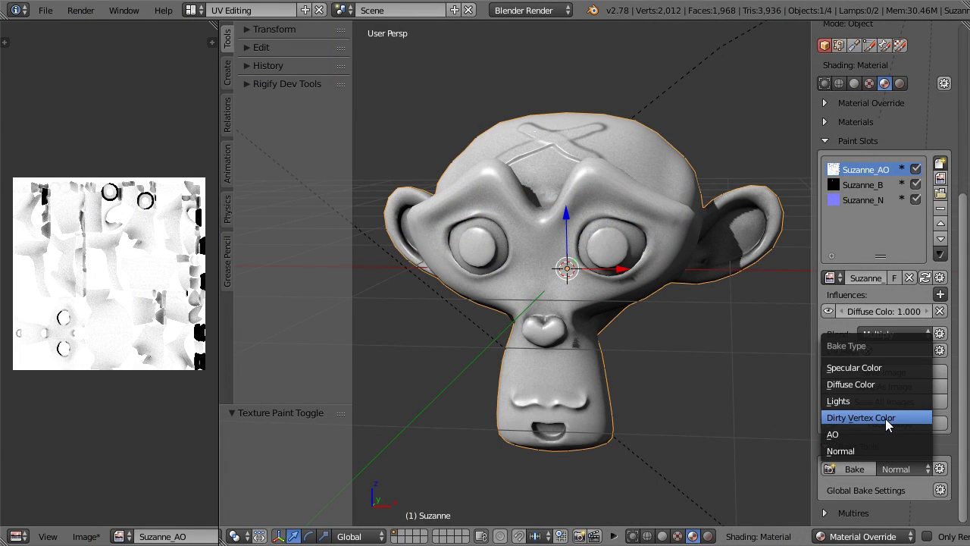
{"action": "left_click", "coordinate": [864, 419]}
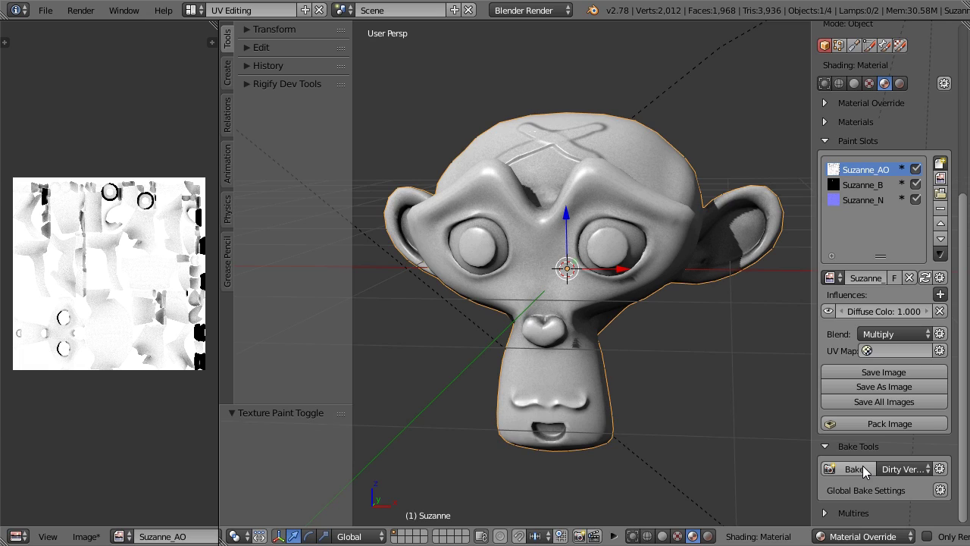
{"action": "left_click", "coordinate": [863, 470]}
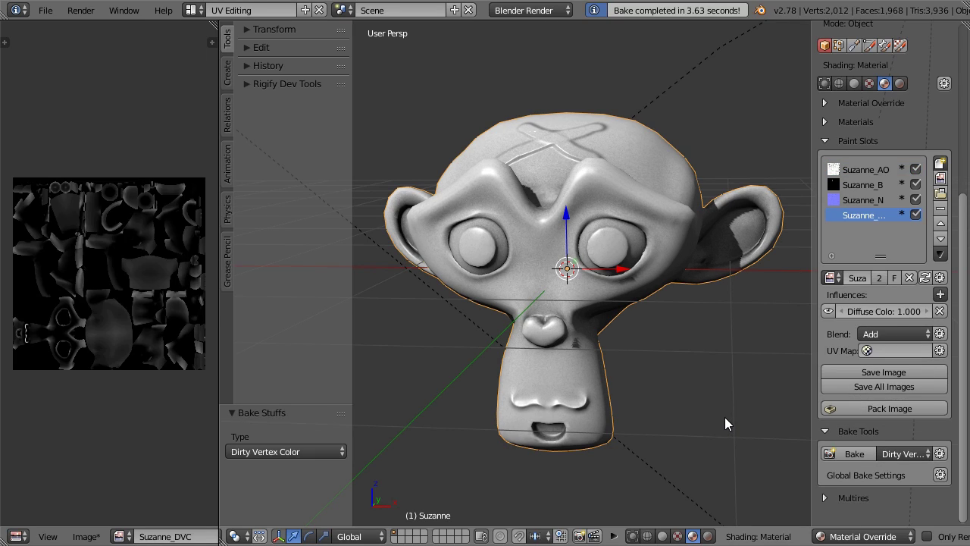
{"action": "mouse_move", "coordinate": [684, 390]}
{"action": "middle_mouse_down"}
{"action": "mouse_move", "coordinate": [763, 371]}
{"action": "mouse_move", "coordinate": [660, 365]}
{"action": "mouse_move", "coordinate": [698, 390]}
{"action": "mouse_move", "coordinate": [671, 394]}
{"action": "mouse_move", "coordinate": [694, 391]}
{"action": "middle_mouse_up"}
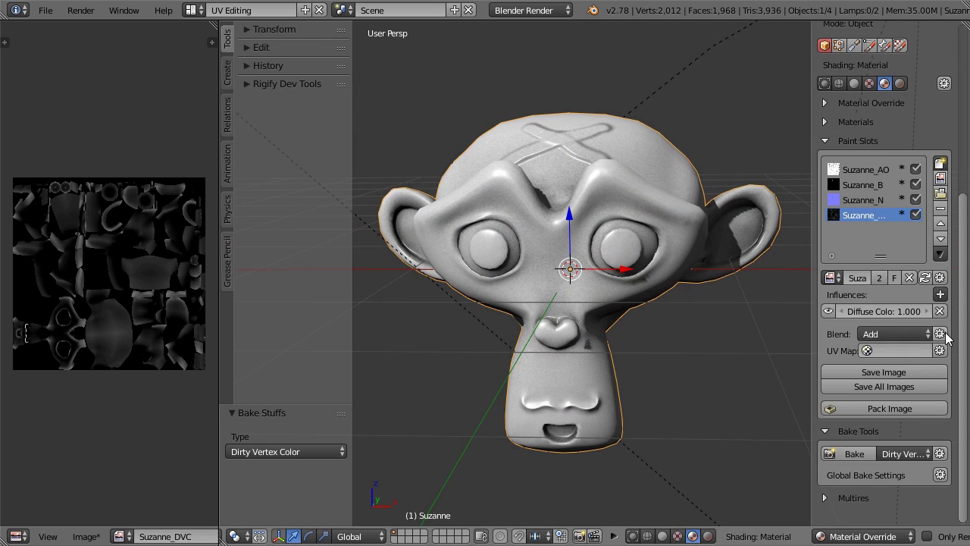
Enable RGB to Intensity, set Diffuse Color influence 2.000, and change the tint to near-white
{"action": "left_click", "coordinate": [940, 333]}
{"action": "left_click", "coordinate": [880, 358]}
{"action": "mouse_move", "coordinate": [788, 353]}
{"action": "middle_mouse_down"}
{"action": "mouse_move", "coordinate": [690, 352]}
{"action": "mouse_move", "coordinate": [731, 353]}
{"action": "mouse_move", "coordinate": [646, 381]}
{"action": "mouse_move", "coordinate": [693, 362]}
{"action": "mouse_move", "coordinate": [644, 343]}
{"action": "mouse_move", "coordinate": [702, 329]}
{"action": "mouse_move", "coordinate": [679, 366]}
{"action": "middle_mouse_up"}
{"action": "left_click", "coordinate": [885, 312]}
{"action": "type", "text": "2"}
{"action": "key", "text": "Return"}
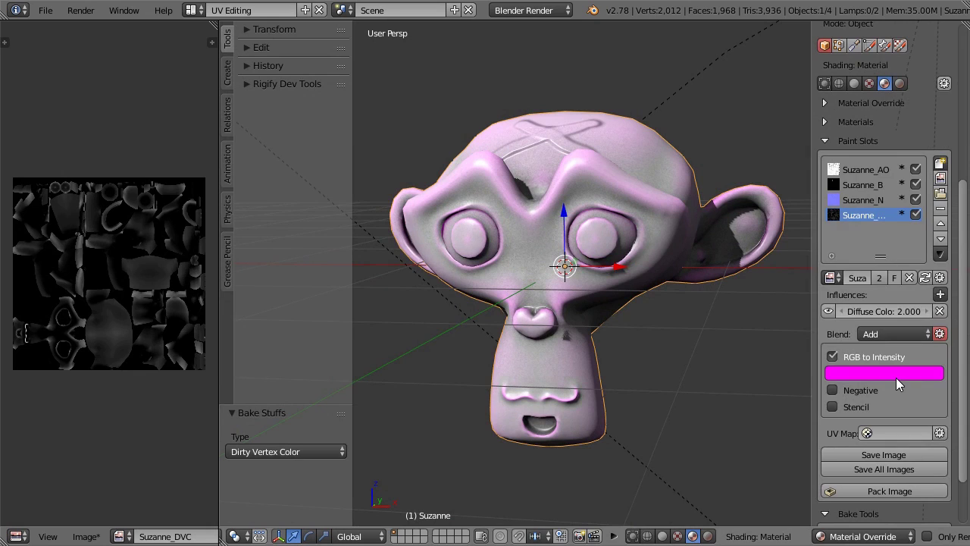
{"action": "left_click", "coordinate": [895, 377]}
{"action": "left_click_drag", "start_coordinate": [880, 243], "coordinate": [866, 225]}
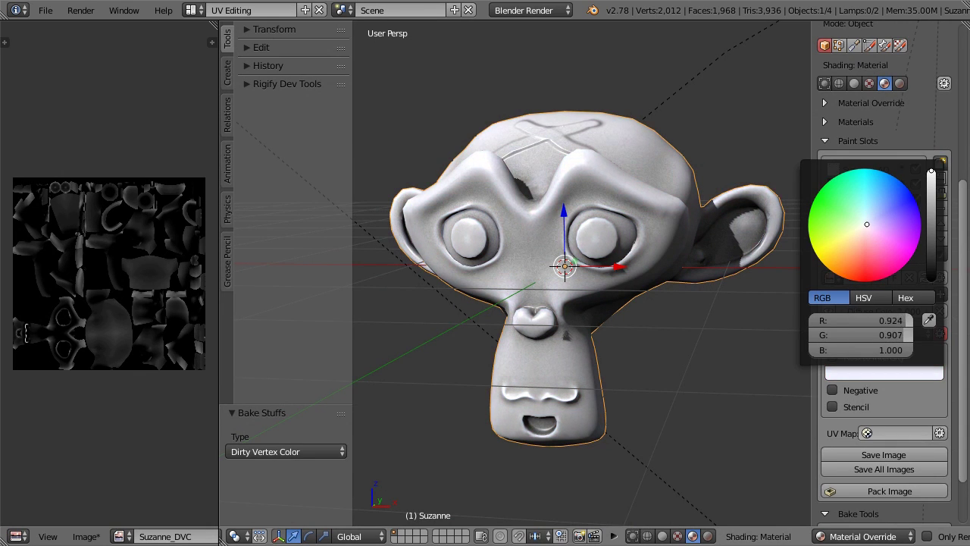
{"action": "mouse_move", "coordinate": [666, 304]}
{"action": "middle_mouse_down"}
{"action": "mouse_move", "coordinate": [711, 367]}
{"action": "mouse_move", "coordinate": [642, 404]}
{"action": "mouse_move", "coordinate": [668, 337]}
{"action": "mouse_move", "coordinate": [686, 359]}
{"action": "mouse_move", "coordinate": [639, 372]}
{"action": "mouse_move", "coordinate": [656, 365]}
{"action": "middle_mouse_up"}
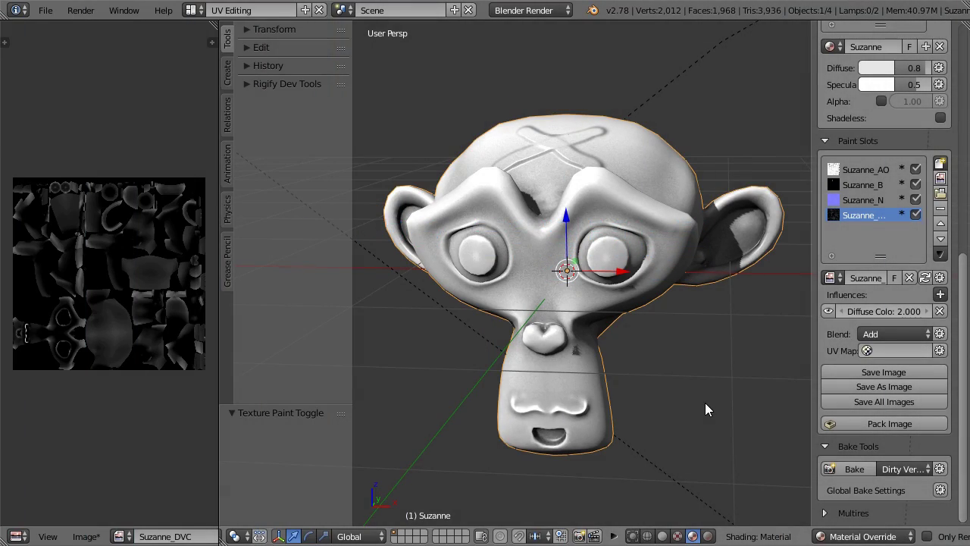
Set the bake type to Lights to bake Suzanne's Suzanne_L light map, then inspect it
{"action": "left_click", "coordinate": [883, 469]}
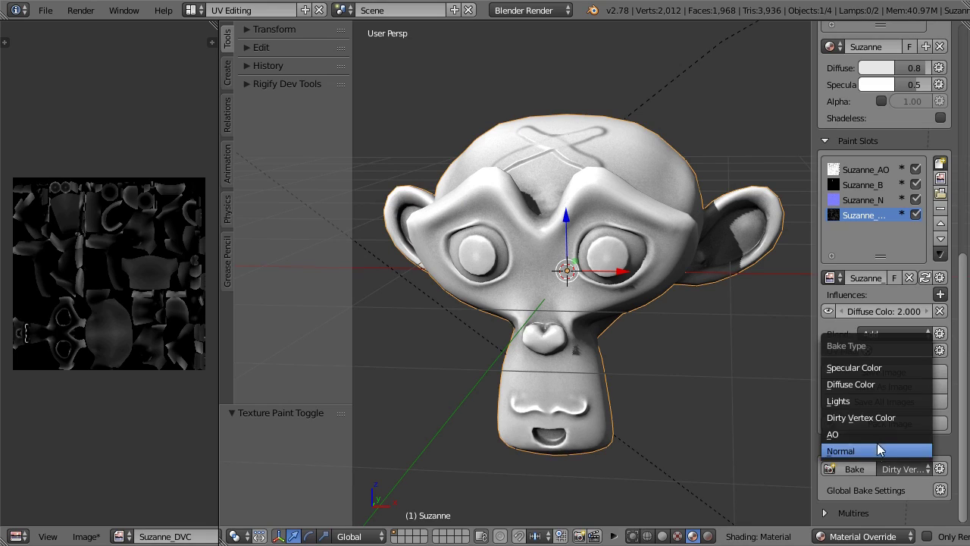
{"action": "left_click", "coordinate": [852, 401]}
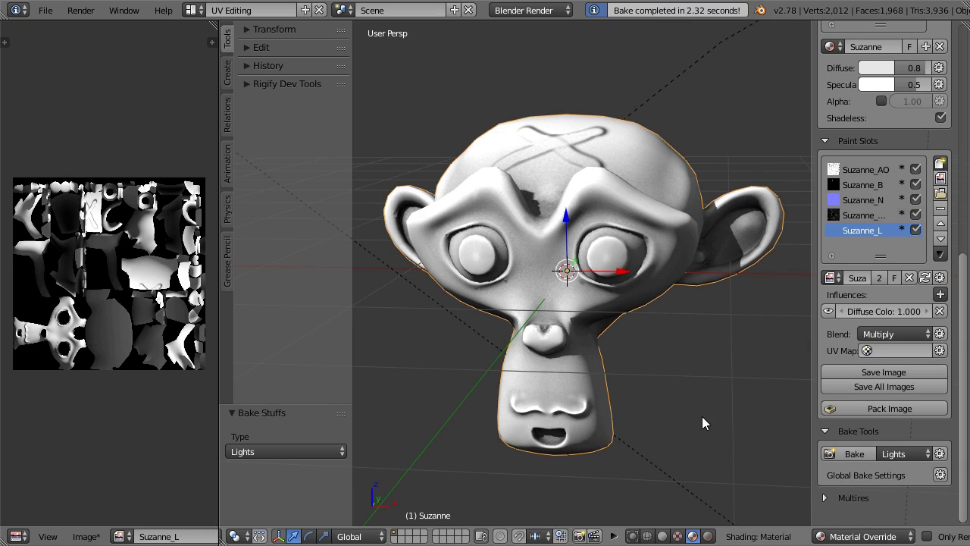
{"action": "mouse_move", "coordinate": [672, 377]}
{"action": "middle_mouse_down"}
{"action": "mouse_move", "coordinate": [748, 357]}
{"action": "mouse_move", "coordinate": [699, 414]}
{"action": "mouse_move", "coordinate": [655, 367]}
{"action": "mouse_move", "coordinate": [681, 375]}
{"action": "middle_mouse_up"}
{"action": "scroll", "coordinate": [680, 376], "scroll_direction": "down", "scroll_amount": 3}
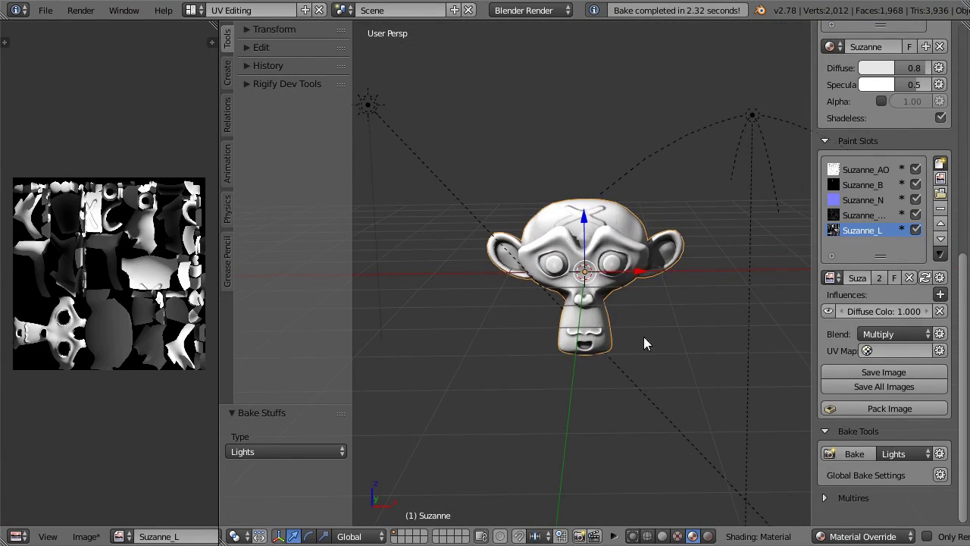
{"action": "middle_click_drag", "start_coordinate": [620, 277], "coordinate": [609, 292]}
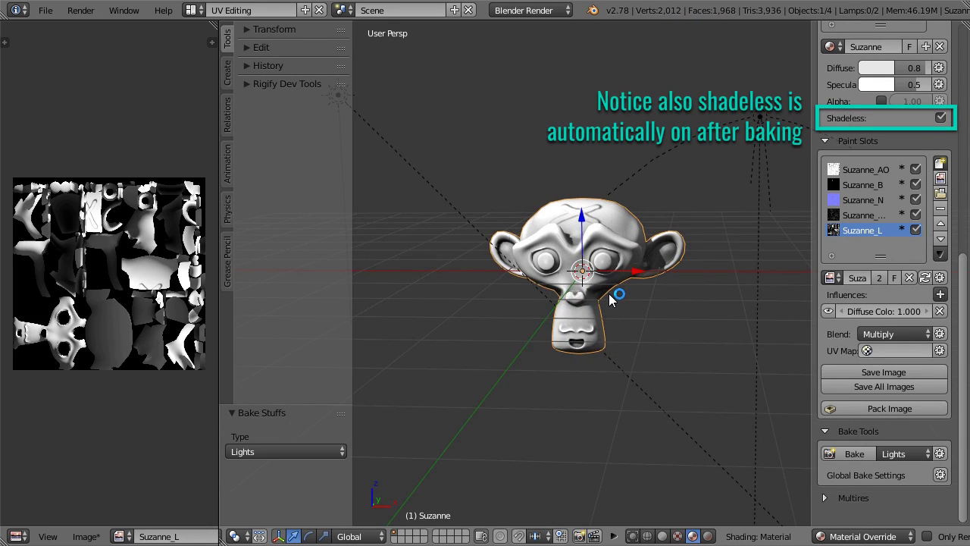
Move and rotate the scene lamp to a new spot further left, then reselect Suzanne
{"action": "right_click", "coordinate": [435, 190]}
{"action": "key", "text": "g"}
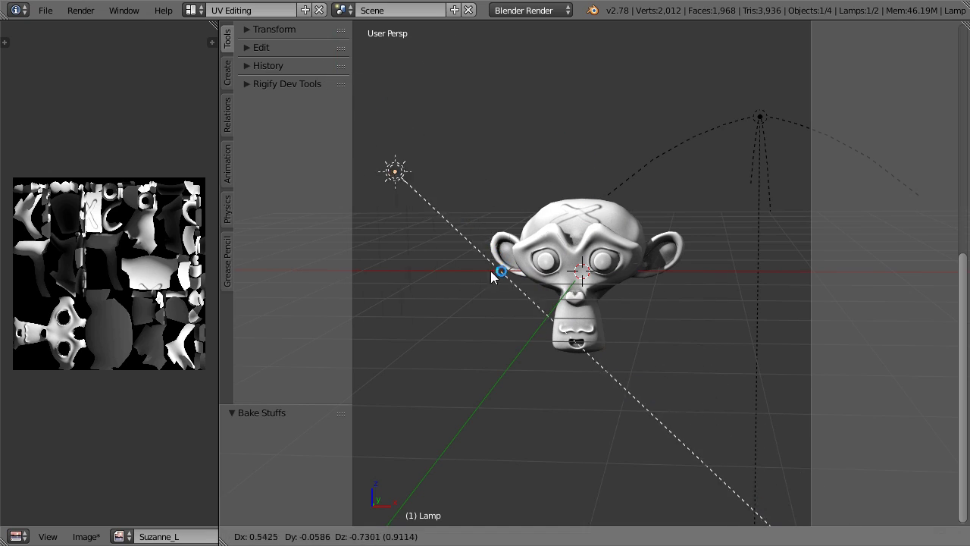
{"action": "left_click", "coordinate": [552, 234]}
{"action": "key", "text": "r"}
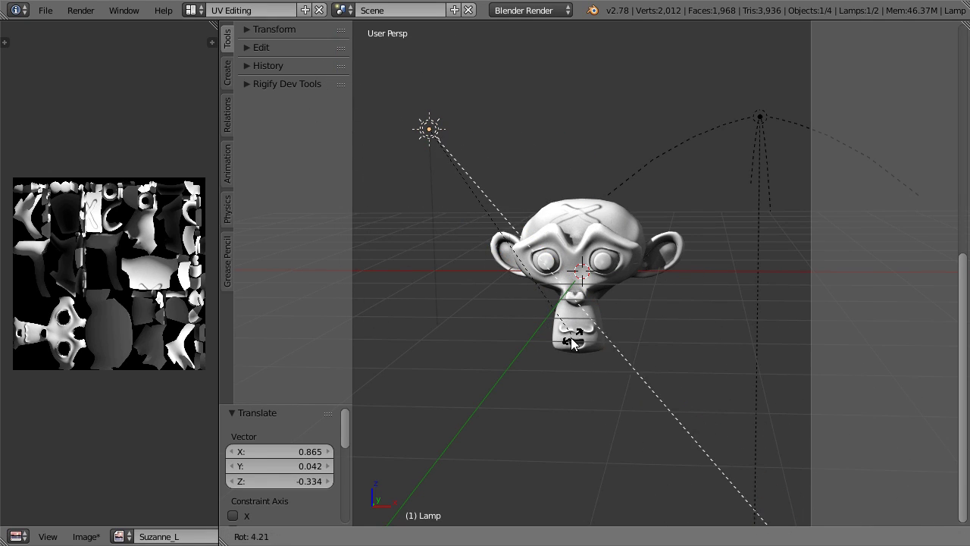
{"action": "left_click", "coordinate": [574, 307]}
{"action": "key", "text": "g"}
{"action": "left_click", "coordinate": [517, 305]}
{"action": "scroll", "coordinate": [565, 328], "scroll_direction": "up", "scroll_amount": 4}
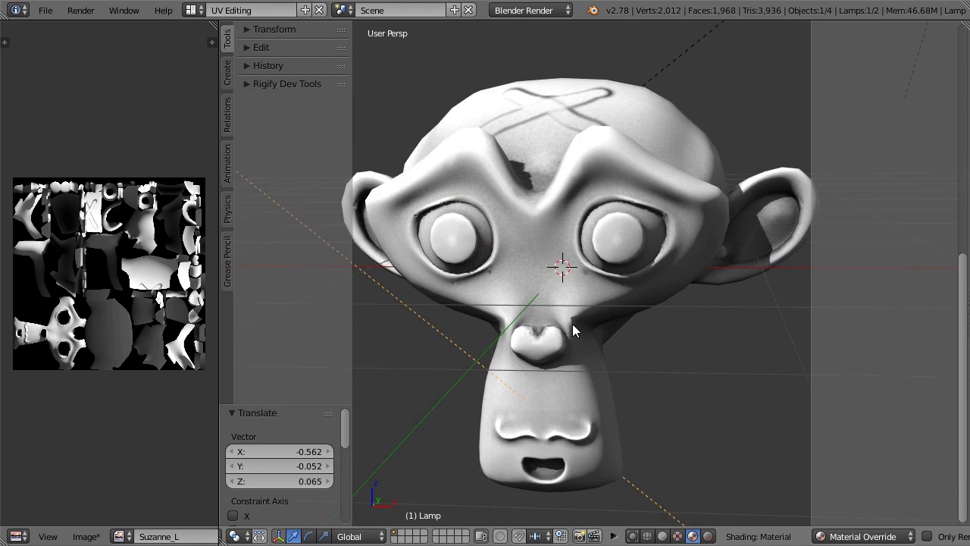
{"action": "right_click", "coordinate": [572, 323]}
Bake Suzanne's lights map with the Hemi light type from the top
{"action": "left_click", "coordinate": [940, 453]}
{"action": "scroll", "coordinate": [939, 455], "scroll_direction": "down", "scroll_amount": 2}
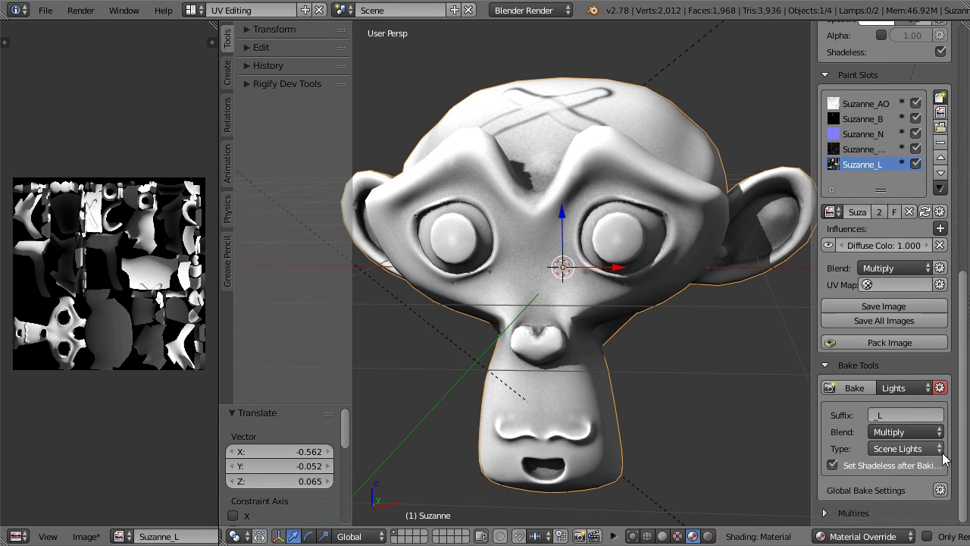
{"action": "left_click", "coordinate": [918, 447]}
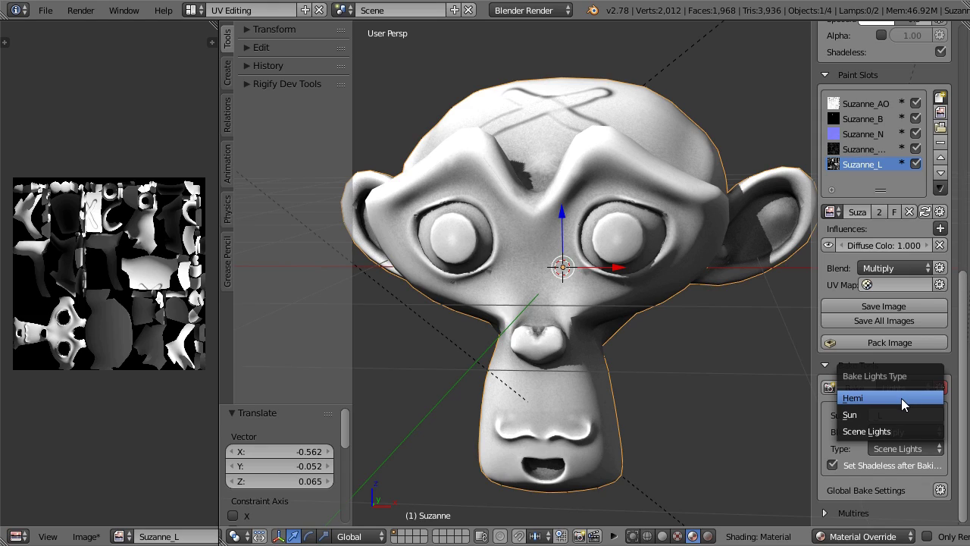
{"action": "left_click", "coordinate": [901, 397]}
{"action": "scroll", "coordinate": [906, 417], "scroll_direction": "down", "scroll_amount": 1}
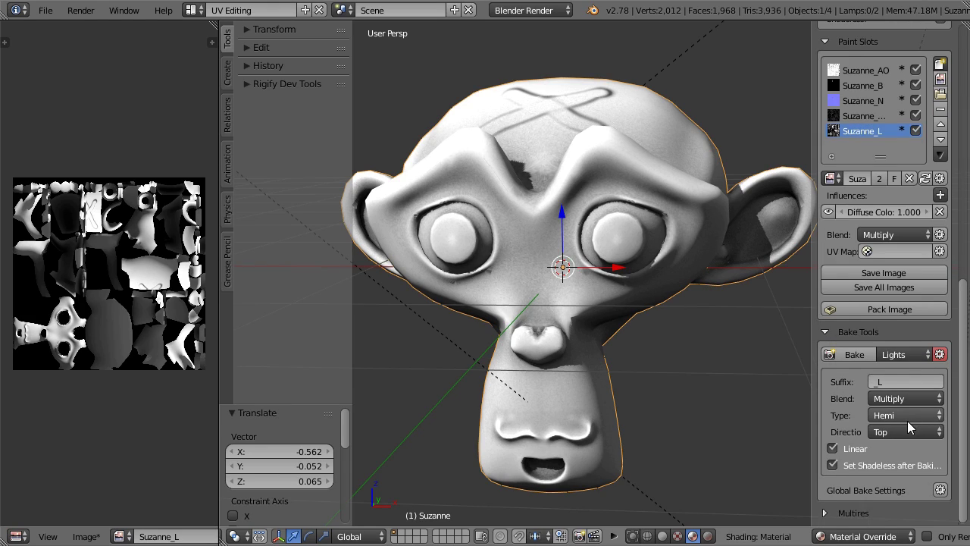
{"action": "left_click", "coordinate": [851, 359]}
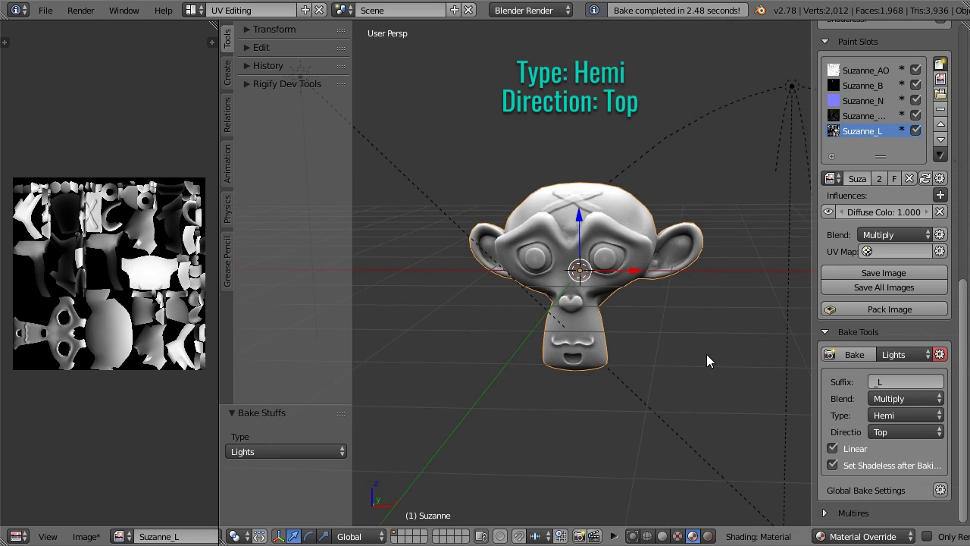
{"action": "mouse_move", "coordinate": [760, 226]}
{"action": "middle_mouse_down"}
{"action": "mouse_move", "coordinate": [709, 351]}
{"action": "mouse_move", "coordinate": [689, 352]}
{"action": "middle_mouse_up"}
{"action": "scroll", "coordinate": [709, 351], "scroll_direction": "up", "scroll_amount": 3}
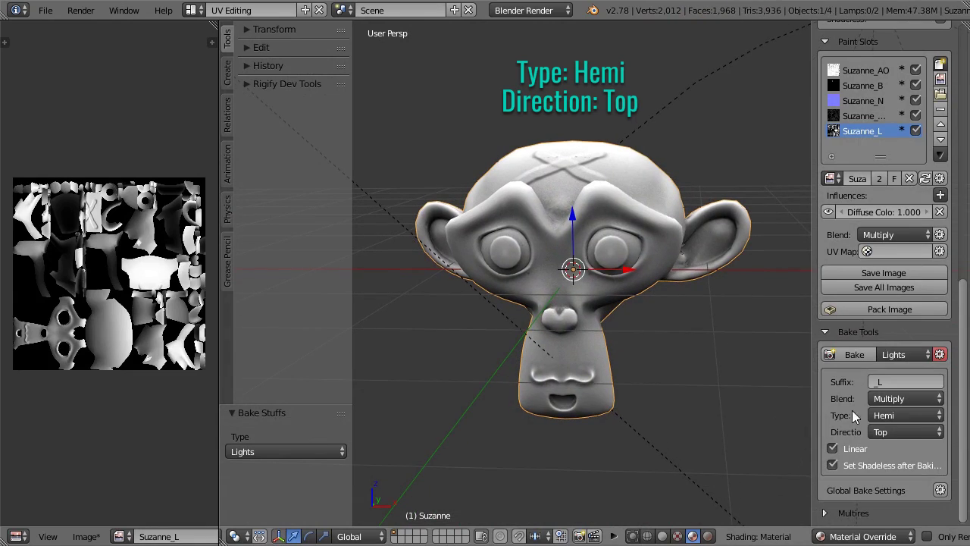
Rebake the lights map with the Hemi light direction set to Right
{"action": "left_click", "coordinate": [913, 432]}
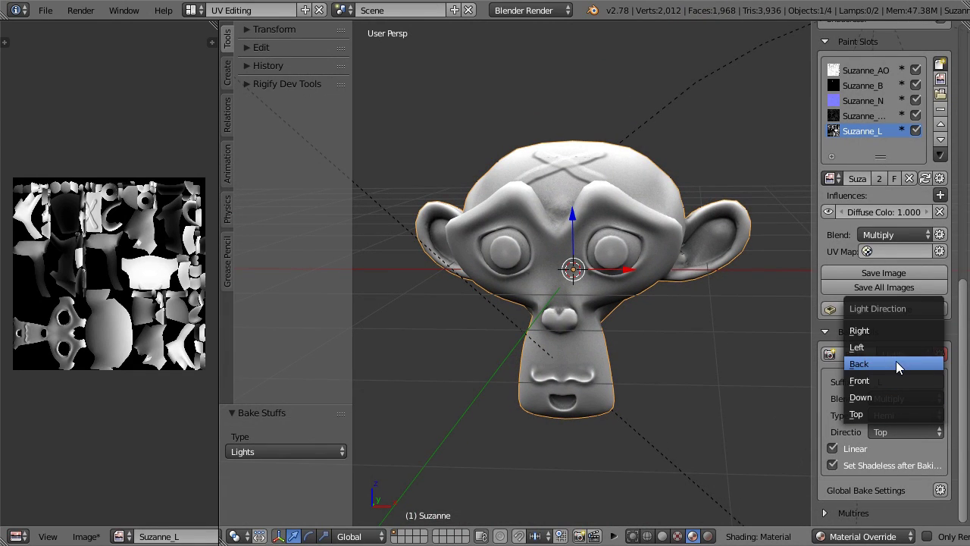
{"action": "left_click", "coordinate": [892, 330]}
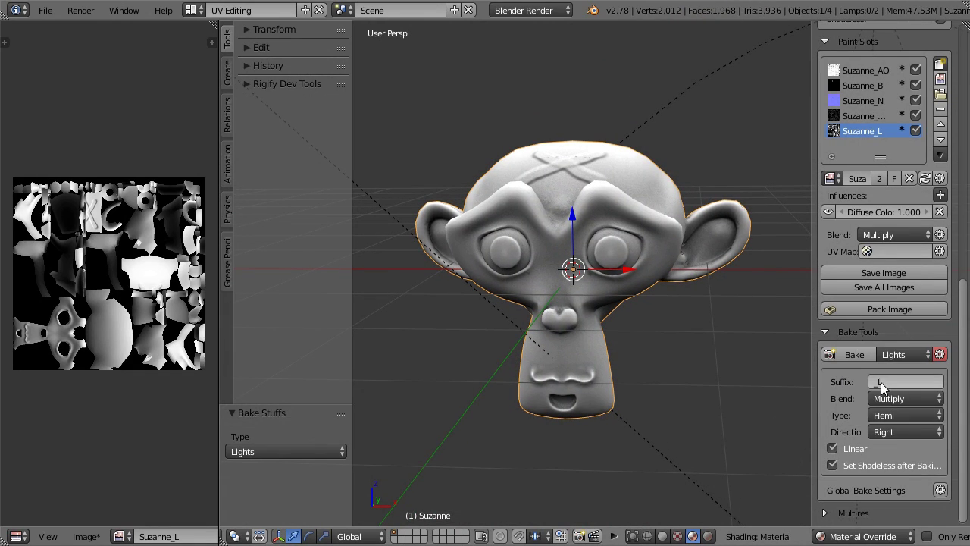
{"action": "left_click", "coordinate": [868, 358]}
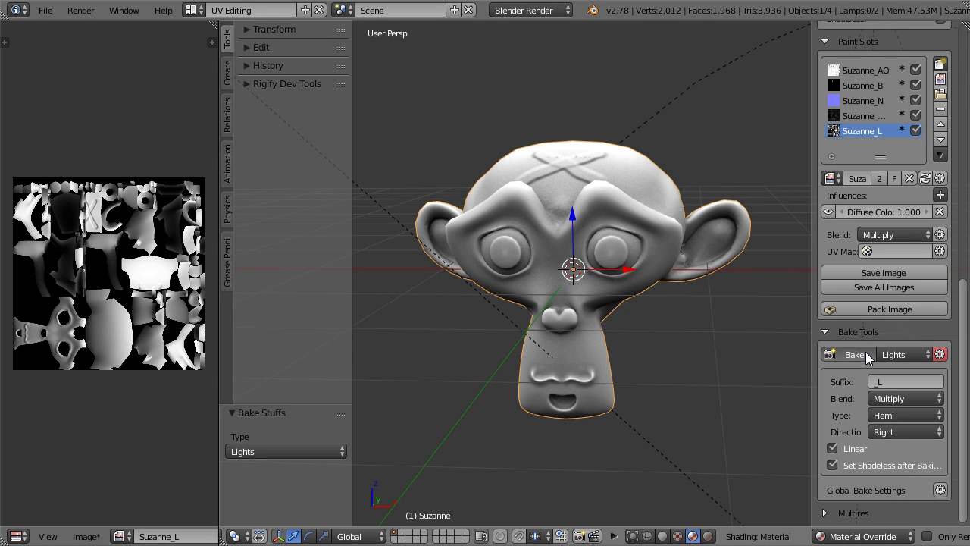
{"action": "mouse_move", "coordinate": [737, 337]}
{"action": "middle_mouse_down"}
{"action": "mouse_move", "coordinate": [785, 368]}
{"action": "mouse_move", "coordinate": [535, 359]}
{"action": "mouse_move", "coordinate": [634, 353]}
{"action": "mouse_move", "coordinate": [685, 388]}
{"action": "mouse_move", "coordinate": [652, 365]}
{"action": "mouse_move", "coordinate": [698, 374]}
{"action": "mouse_move", "coordinate": [698, 385]}
{"action": "middle_mouse_up"}
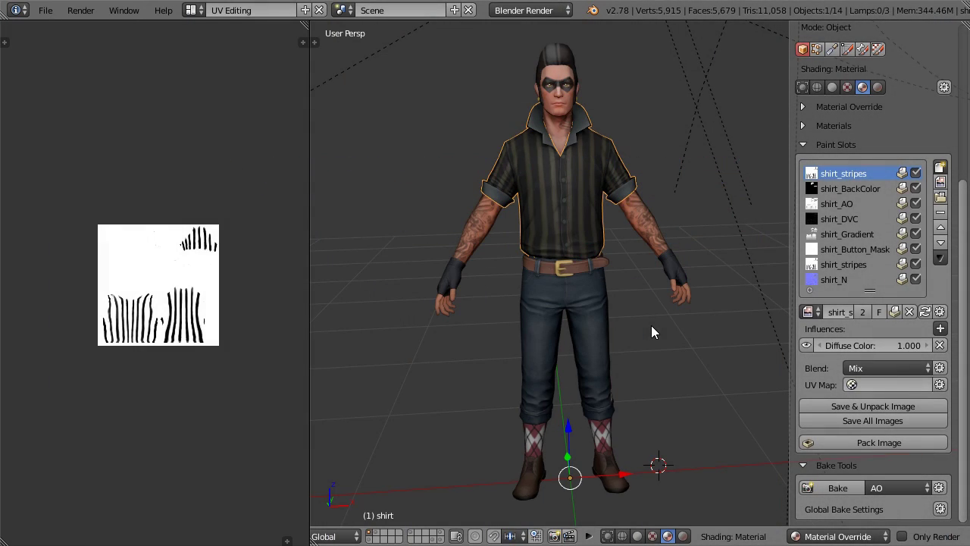
Switch the bake type from AO to Diffuse Color and bake the shirt into a shirt_D slot
{"action": "left_click", "coordinate": [891, 485]}
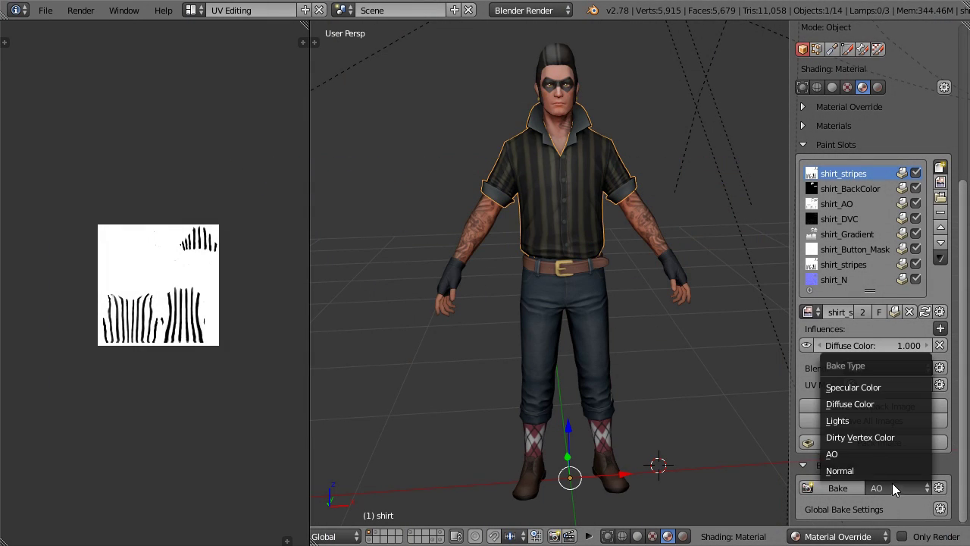
{"action": "left_click", "coordinate": [860, 403]}
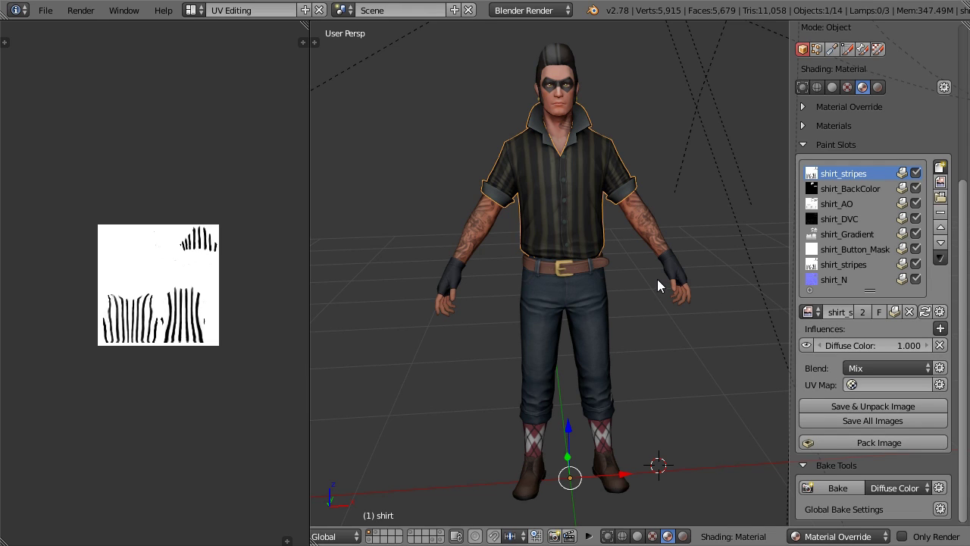
{"action": "mouse_move", "coordinate": [657, 279]}
{"action": "middle_mouse_down"}
{"action": "mouse_move", "coordinate": [606, 270]}
{"action": "mouse_move", "coordinate": [694, 270]}
{"action": "mouse_move", "coordinate": [634, 295]}
{"action": "mouse_move", "coordinate": [616, 264]}
{"action": "middle_mouse_up"}
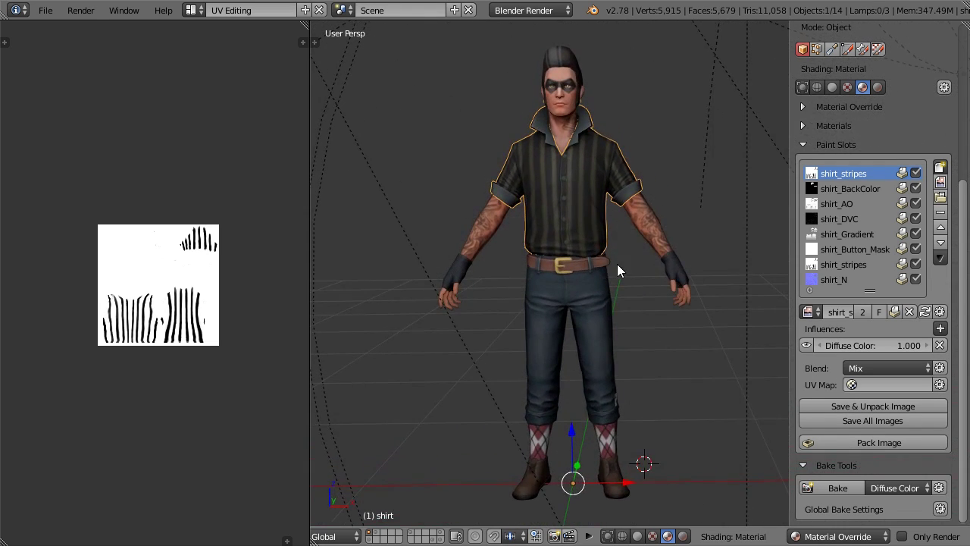
{"action": "scroll", "coordinate": [703, 369], "scroll_direction": "up", "scroll_amount": 2}
{"action": "scroll", "coordinate": [698, 362], "scroll_direction": "up", "scroll_amount": 2}
{"action": "mouse_move", "coordinate": [699, 362]}
{"action": "middle_mouse_down"}
{"action": "mouse_move", "coordinate": [610, 340]}
{"action": "mouse_move", "coordinate": [625, 348]}
{"action": "middle_mouse_up"}
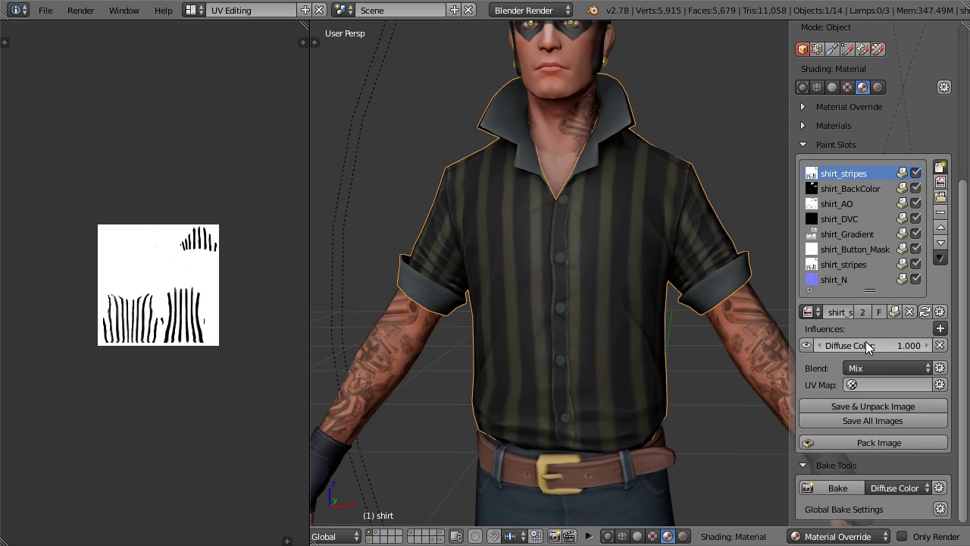
{"action": "left_click", "coordinate": [854, 265]}
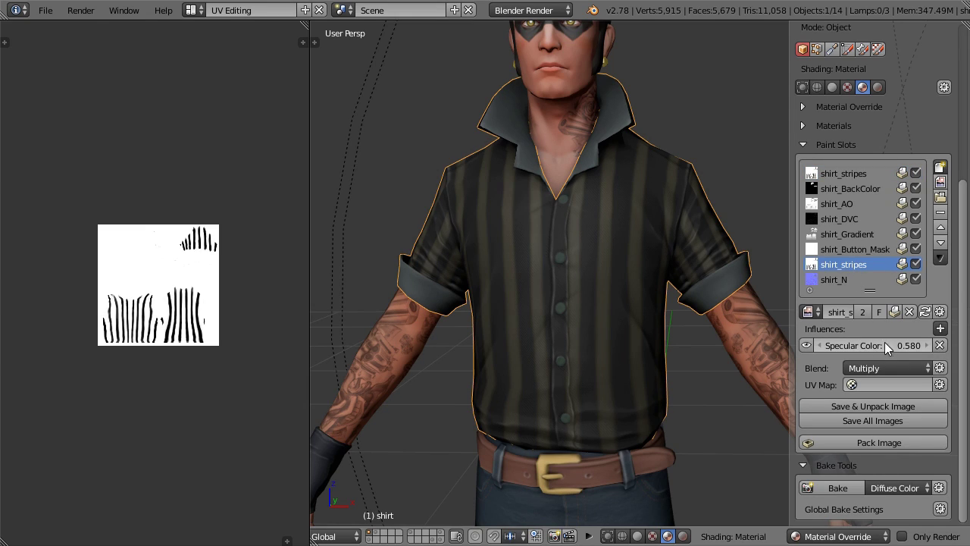
{"action": "left_click", "coordinate": [845, 203]}
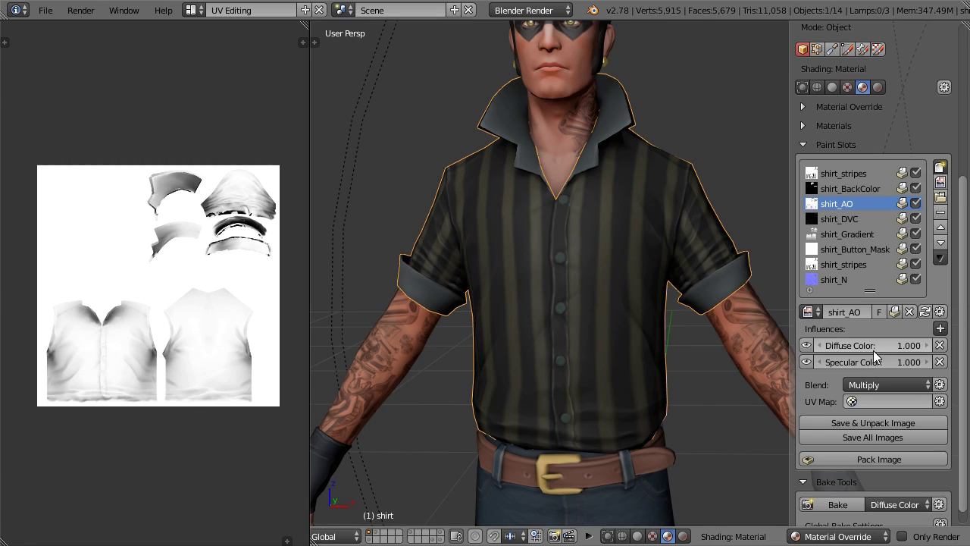
{"action": "left_click", "coordinate": [843, 512]}
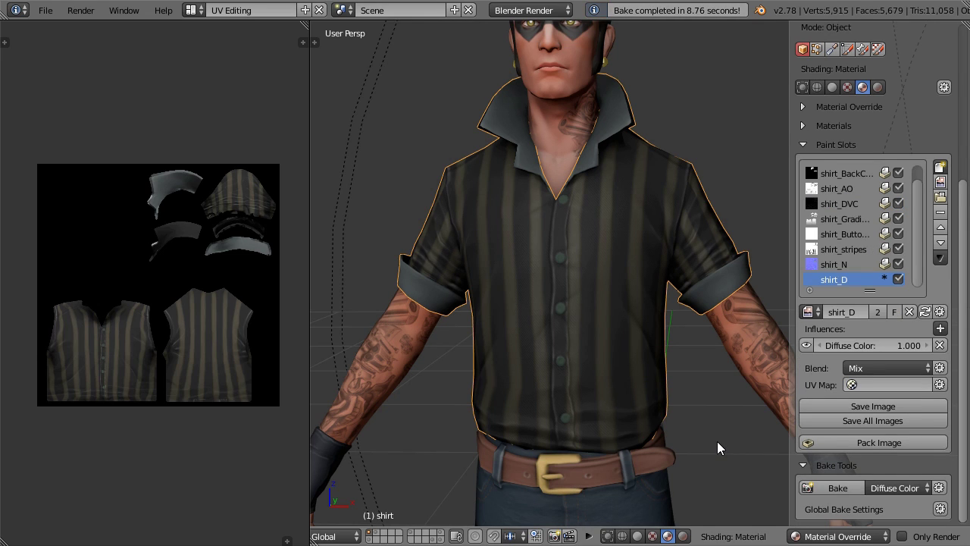
Set the bake type to Specular Color for the shirt, producing a shirt_S slot
{"action": "mouse_move", "coordinate": [741, 443]}
{"action": "middle_mouse_down"}
{"action": "mouse_move", "coordinate": [713, 419]}
{"action": "mouse_move", "coordinate": [745, 429]}
{"action": "middle_mouse_up"}
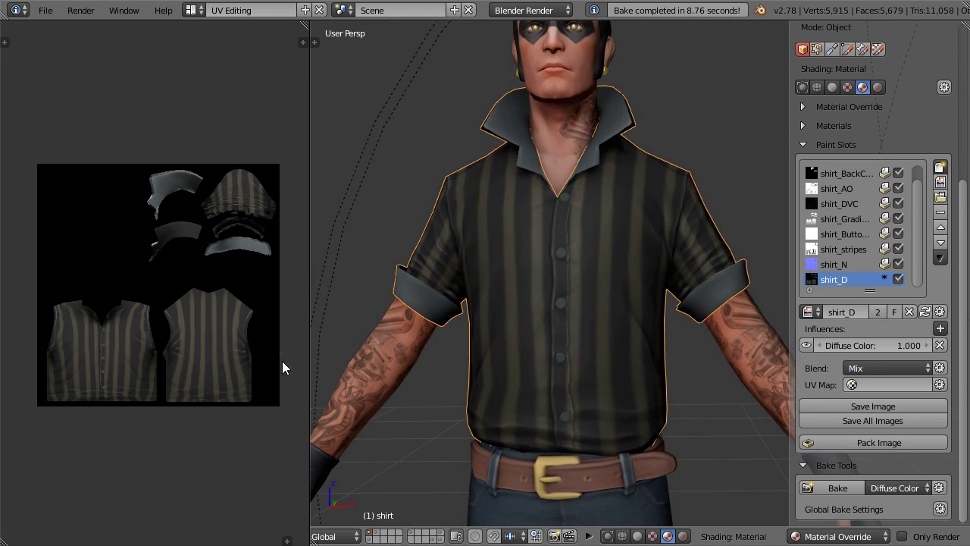
{"action": "scroll", "coordinate": [220, 361], "scroll_direction": "up", "scroll_amount": 2}
{"action": "scroll", "coordinate": [261, 360], "scroll_direction": "down", "scroll_amount": 1}
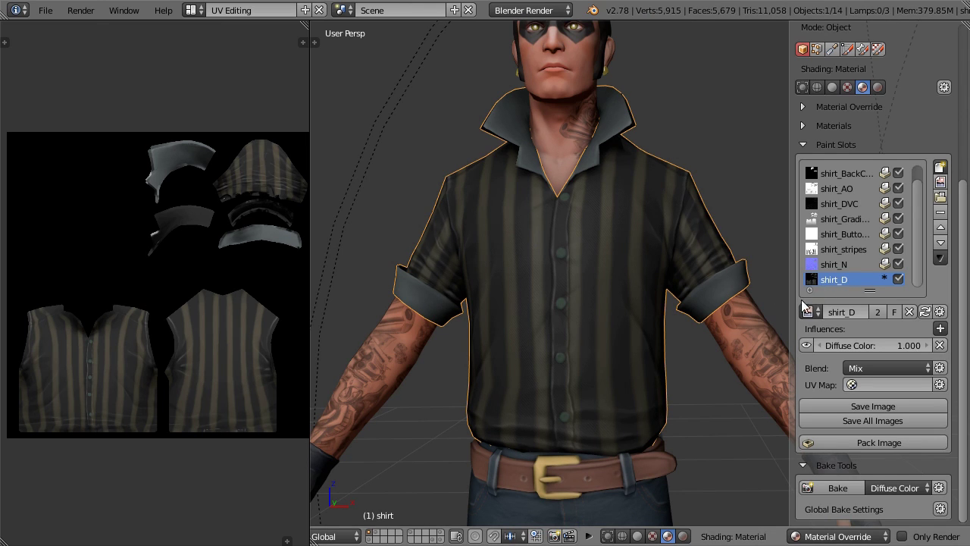
{"action": "mouse_move", "coordinate": [728, 419]}
{"action": "middle_mouse_down"}
{"action": "mouse_move", "coordinate": [741, 388]}
{"action": "mouse_move", "coordinate": [782, 402]}
{"action": "mouse_move", "coordinate": [715, 419]}
{"action": "mouse_move", "coordinate": [829, 464]}
{"action": "middle_mouse_up"}
{"action": "left_click", "coordinate": [899, 490]}
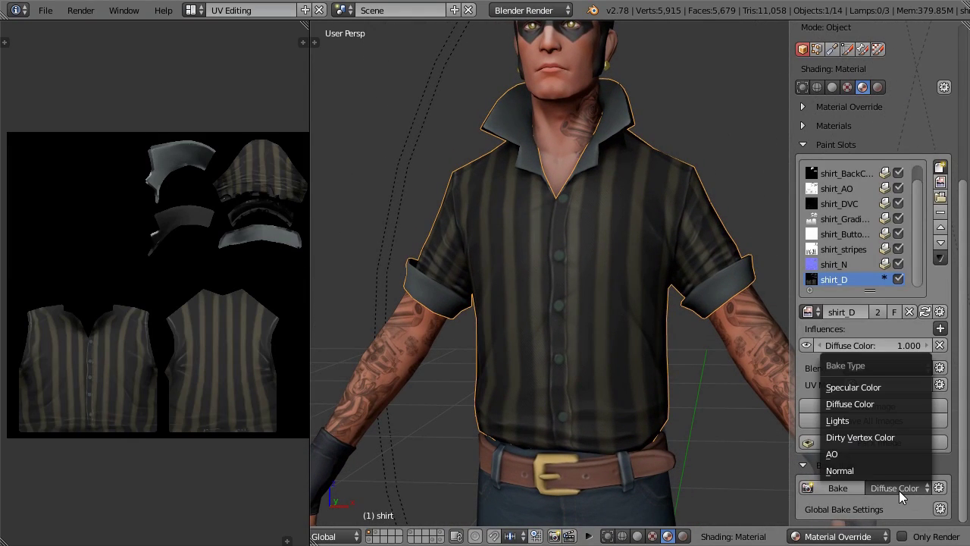
{"action": "left_click", "coordinate": [860, 384]}
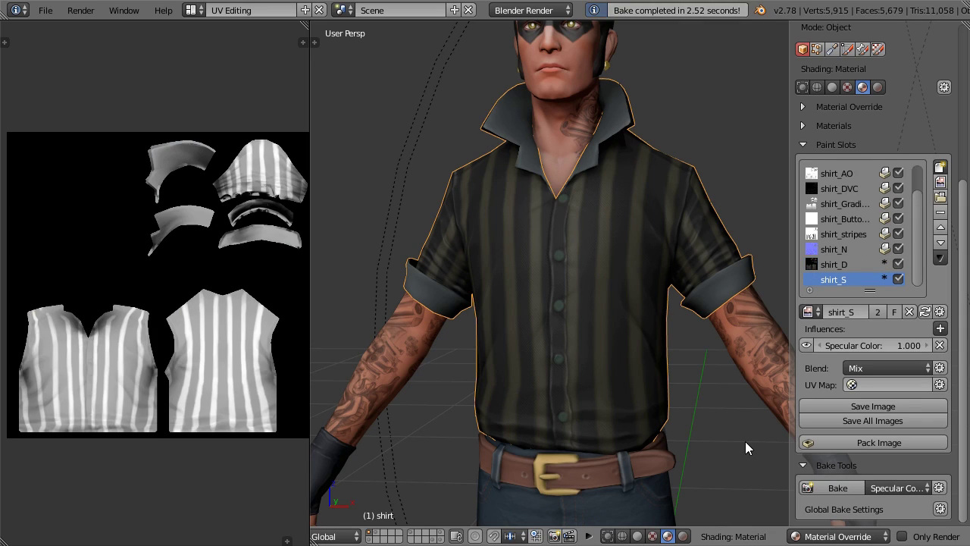
Show the shirt_stripes texture in the image editor and browse the shirt's paint slots
{"action": "scroll", "coordinate": [217, 325], "scroll_direction": "up", "scroll_amount": 3}
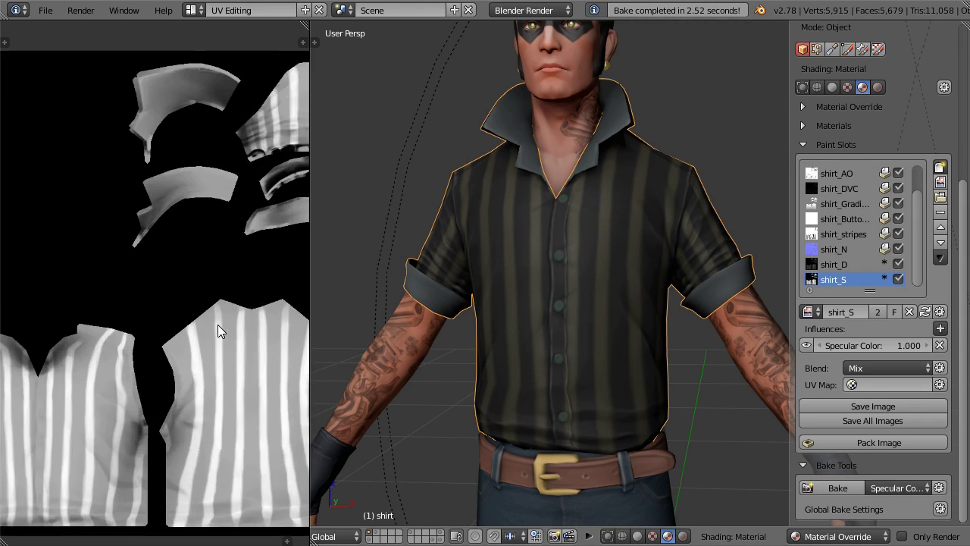
{"action": "scroll", "coordinate": [217, 324], "scroll_direction": "down", "scroll_amount": 3}
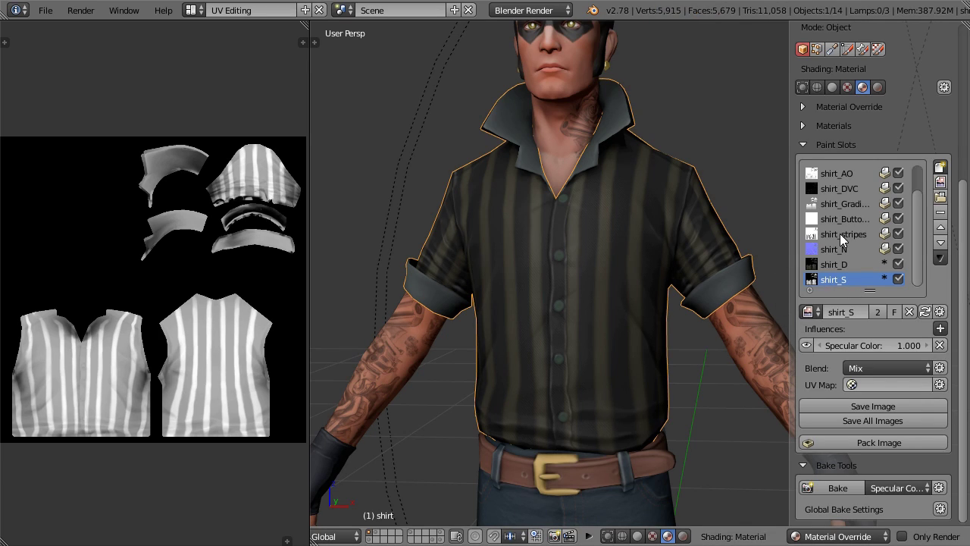
{"action": "scroll", "coordinate": [841, 238], "scroll_direction": "up", "scroll_amount": 2}
{"action": "left_click", "coordinate": [843, 173]}
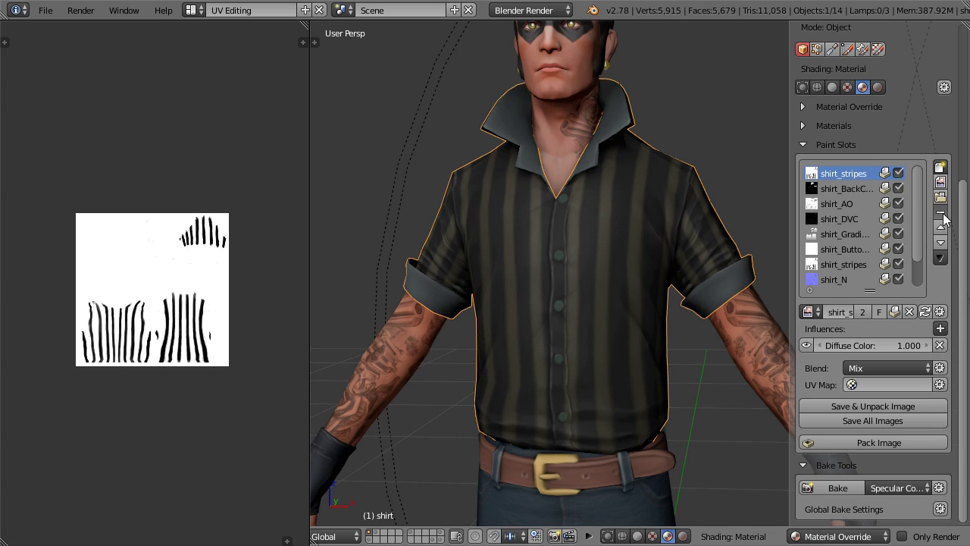
{"action": "scroll", "coordinate": [944, 218], "scroll_direction": "down", "scroll_amount": 2, "text": "ctrl"}
{"action": "scroll", "coordinate": [944, 218], "scroll_direction": "down", "scroll_amount": 1, "text": "ctrl"}
{"action": "scroll", "coordinate": [944, 218], "scroll_direction": "down", "scroll_amount": 1, "text": "ctrl"}
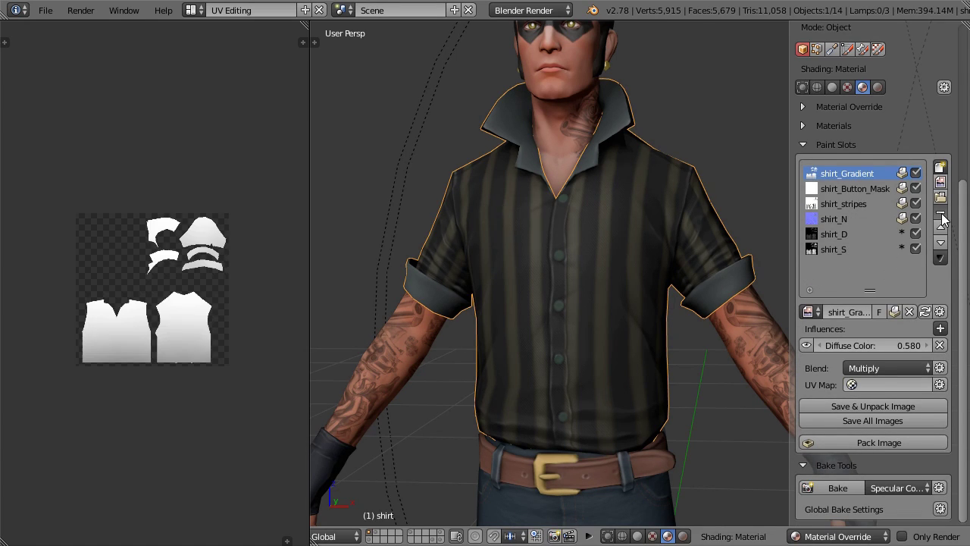
{"action": "scroll", "coordinate": [944, 218], "scroll_direction": "down", "scroll_amount": 1, "text": "ctrl"}
{"action": "scroll", "coordinate": [944, 218], "scroll_direction": "down", "scroll_amount": 2, "text": "ctrl"}
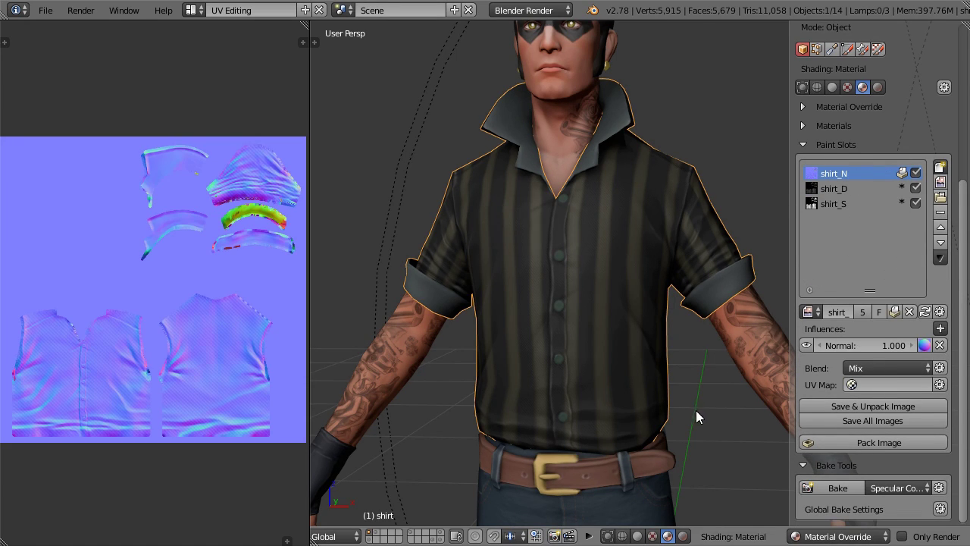
{"action": "mouse_move", "coordinate": [697, 416]}
{"action": "middle_mouse_down"}
{"action": "mouse_move", "coordinate": [766, 404]}
{"action": "mouse_move", "coordinate": [727, 442]}
{"action": "mouse_move", "coordinate": [721, 381]}
{"action": "mouse_move", "coordinate": [732, 428]}
{"action": "mouse_move", "coordinate": [704, 412]}
{"action": "middle_mouse_up"}
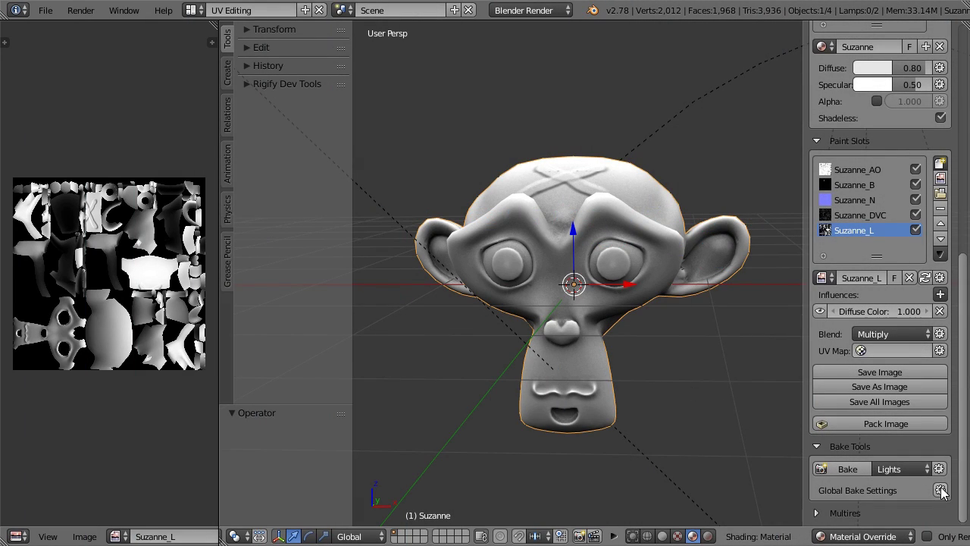
Expand the Global Bake Settings and zoom into the Suzanne_L light map
{"action": "left_click", "coordinate": [939, 490]}
{"action": "scroll", "coordinate": [942, 491], "scroll_direction": "down", "scroll_amount": 4}
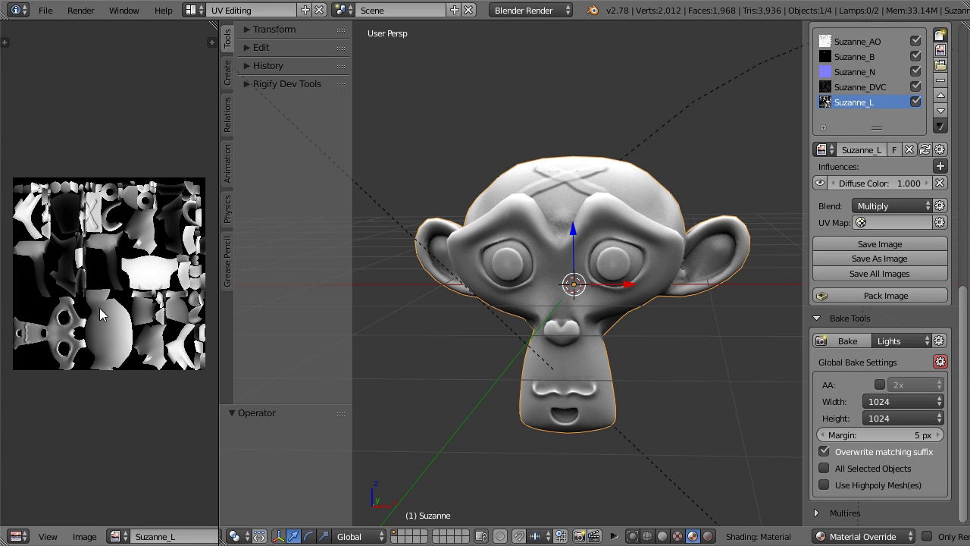
{"action": "scroll", "coordinate": [122, 320], "scroll_direction": "up", "scroll_amount": 3}
{"action": "scroll", "coordinate": [119, 324], "scroll_direction": "up", "scroll_amount": 3}
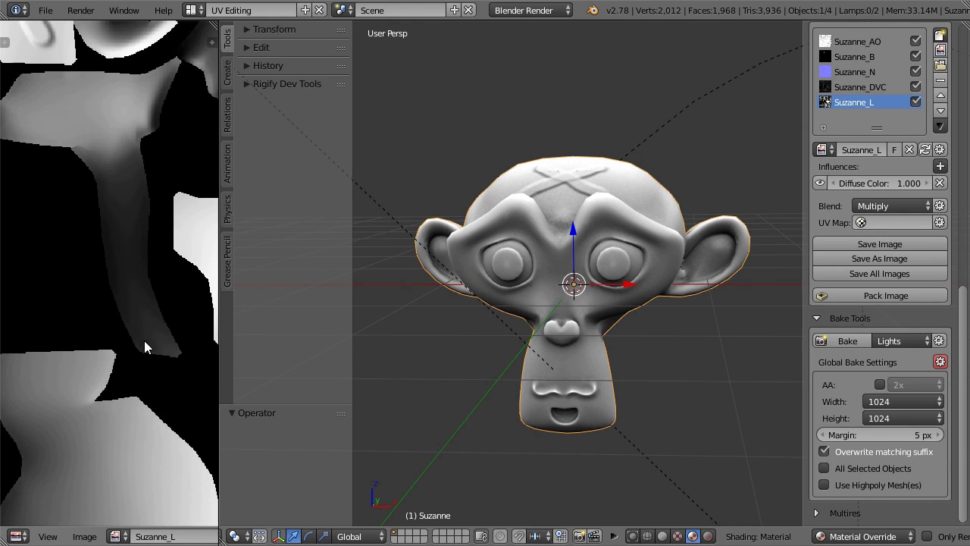
{"action": "scroll", "coordinate": [114, 326], "scroll_direction": "up", "scroll_amount": 3}
{"action": "scroll", "coordinate": [117, 333], "scroll_direction": "up", "scroll_amount": 3}
{"action": "middle_click_drag", "start_coordinate": [98, 300], "coordinate": [80, 265]}
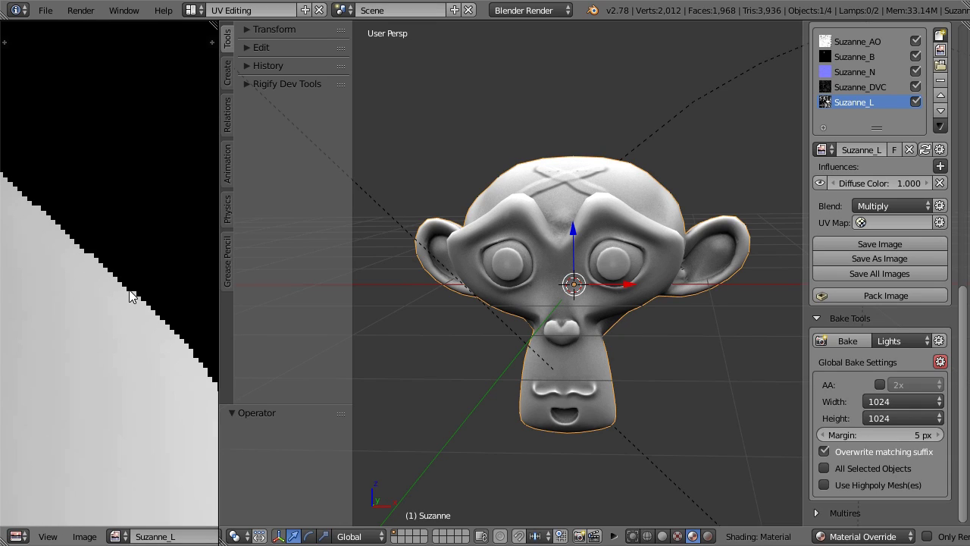
Turn on bake anti-aliasing and review the AA sample count choices
{"action": "left_click", "coordinate": [876, 382]}
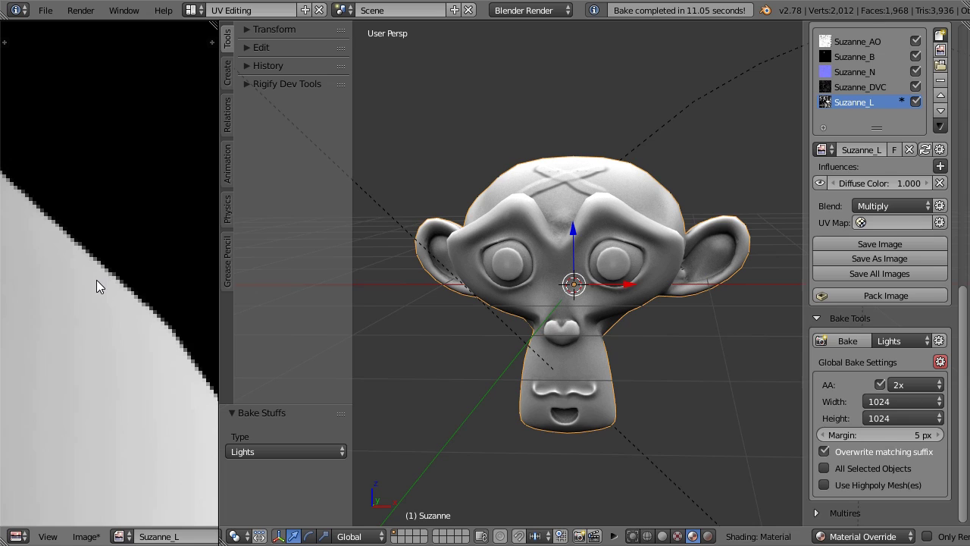
{"action": "scroll", "coordinate": [120, 292], "scroll_direction": "down", "scroll_amount": 2}
{"action": "mouse_move", "coordinate": [120, 291]}
{"action": "middle_mouse_down"}
{"action": "mouse_move", "coordinate": [22, 151]}
{"action": "mouse_move", "coordinate": [89, 438]}
{"action": "middle_mouse_up"}
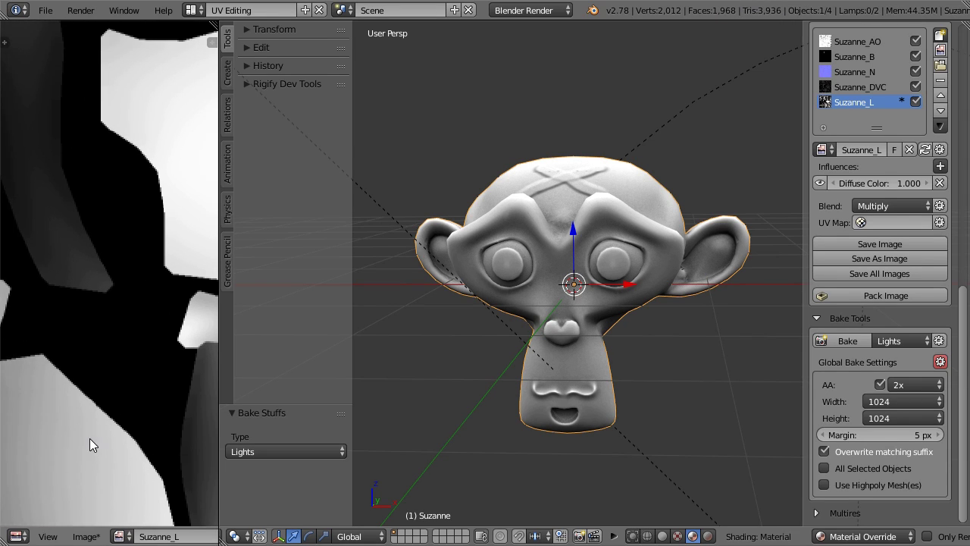
{"action": "scroll", "coordinate": [94, 435], "scroll_direction": "down", "scroll_amount": 3}
{"action": "scroll", "coordinate": [97, 434], "scroll_direction": "up", "scroll_amount": 2}
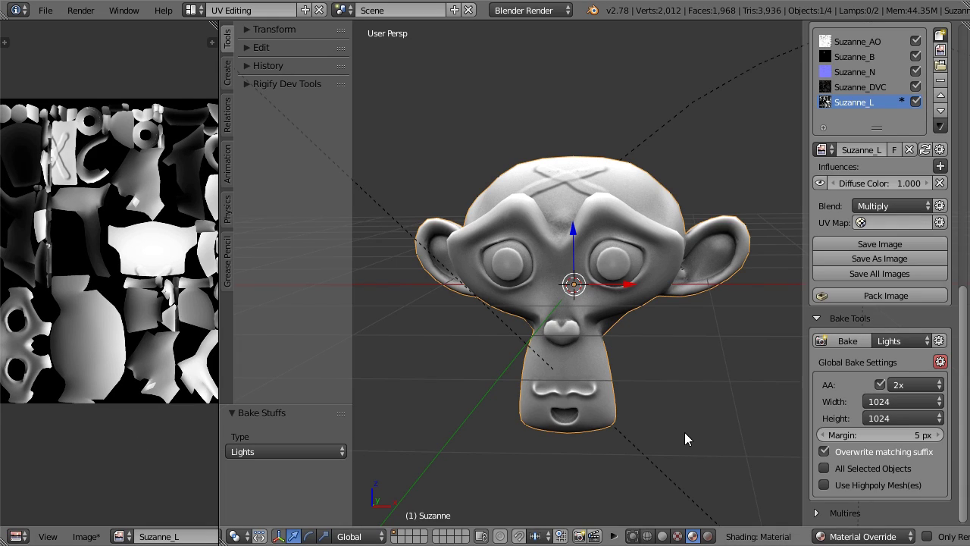
{"action": "left_click", "coordinate": [909, 385]}
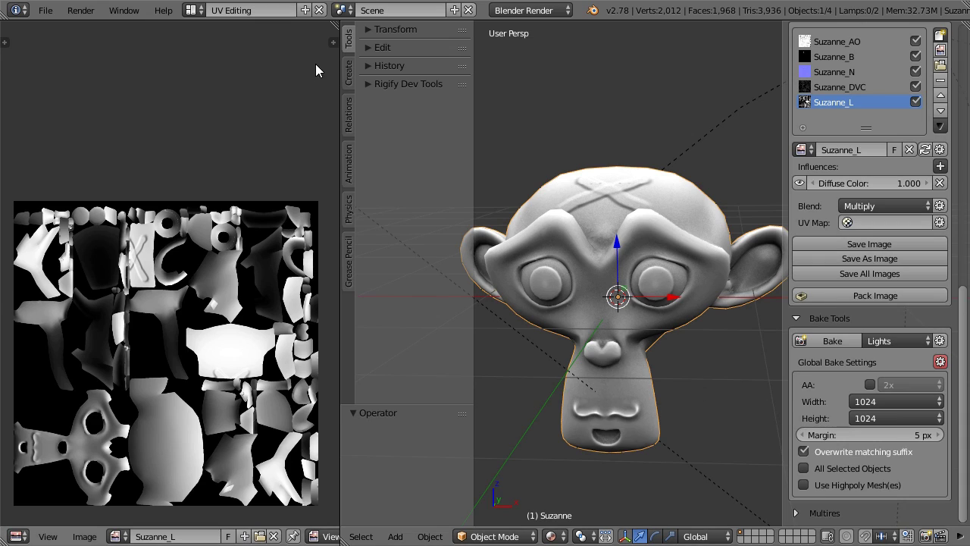
Check the Suzanne_L light map's 1024 x 1024 image properties, zoom into its pixels, and enter edit mode
{"action": "left_click", "coordinate": [333, 42]}
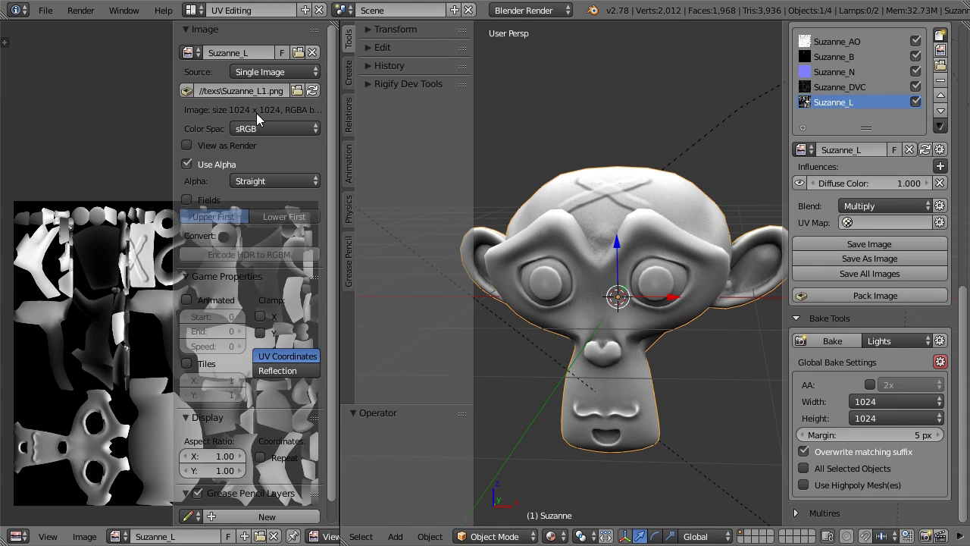
{"action": "key", "text": "n"}
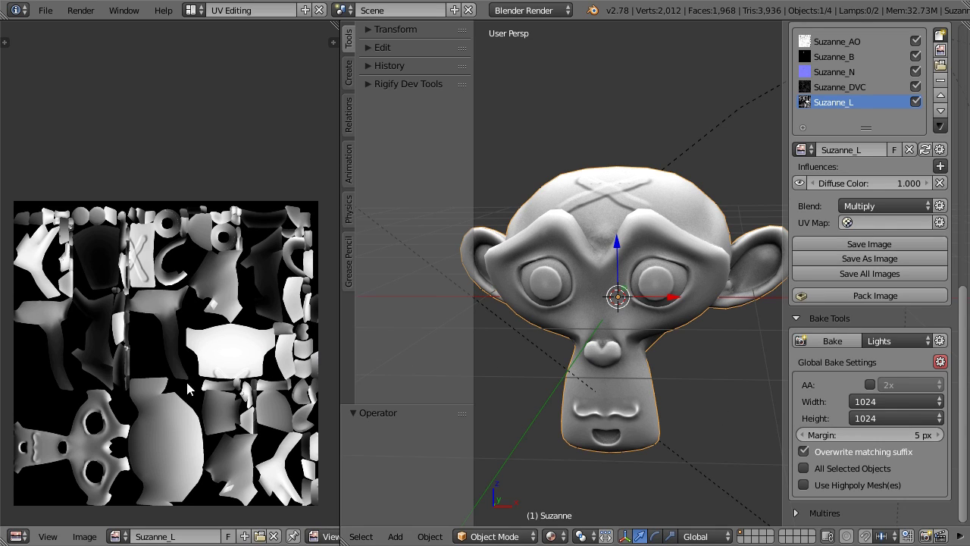
{"action": "middle_click_drag", "start_coordinate": [128, 428], "coordinate": [177, 344]}
{"action": "scroll", "coordinate": [177, 345], "scroll_direction": "up", "scroll_amount": 4}
{"action": "scroll", "coordinate": [182, 333], "scroll_direction": "up", "scroll_amount": 3}
{"action": "scroll", "coordinate": [191, 282], "scroll_direction": "up", "scroll_amount": 3}
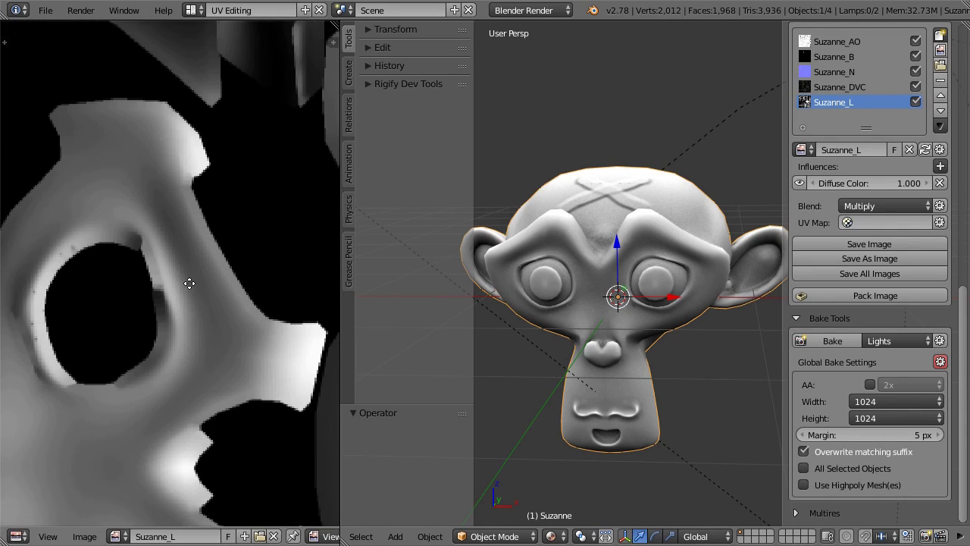
{"action": "scroll", "coordinate": [200, 300], "scroll_direction": "up", "scroll_amount": 3}
{"action": "key", "text": "Tab"}
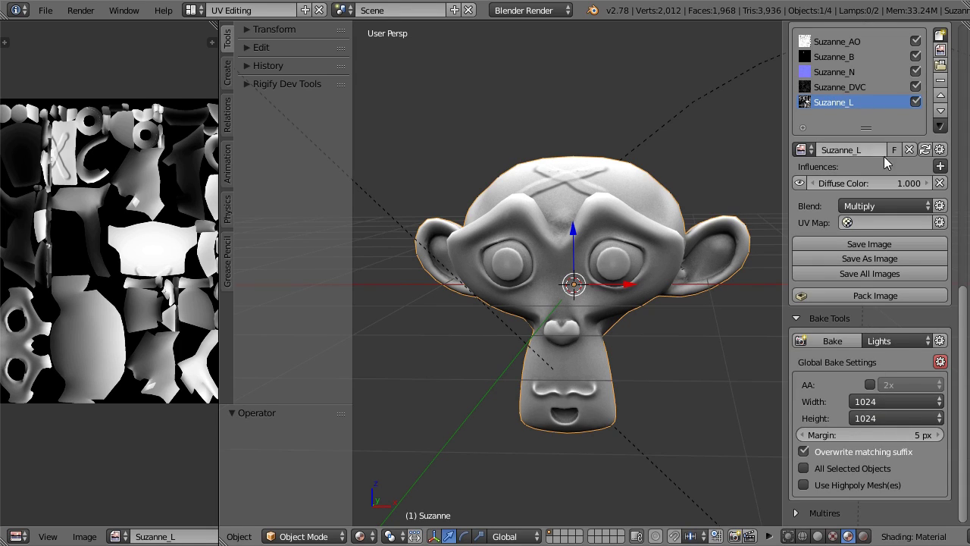
Untick Overwrite matching suffix to bake a separate Suzanne_L.001, then enable All Selected Objects
{"action": "left_click", "coordinate": [939, 340]}
{"action": "scroll", "coordinate": [881, 371], "scroll_direction": "down", "scroll_amount": 3}
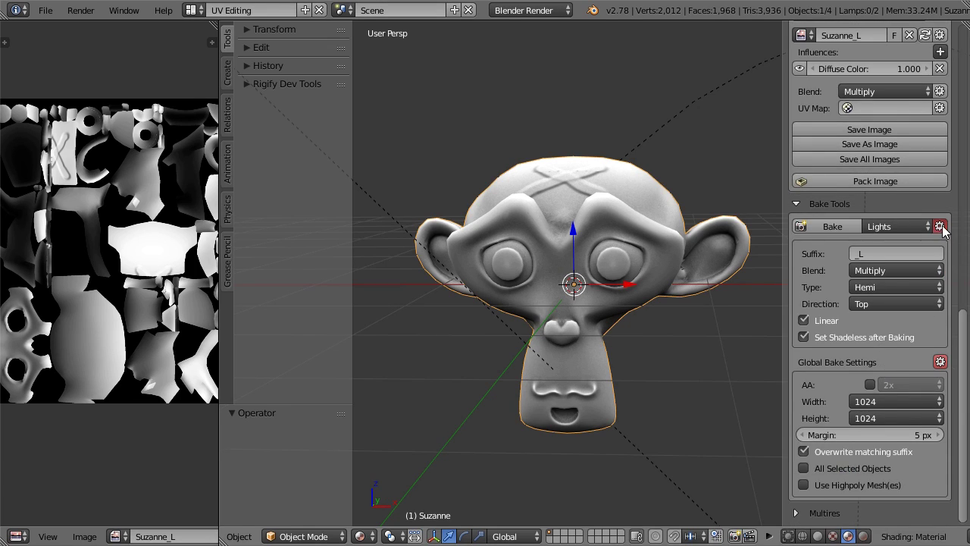
{"action": "left_click", "coordinate": [939, 241]}
{"action": "scroll", "coordinate": [928, 287], "scroll_direction": "up", "scroll_amount": 3}
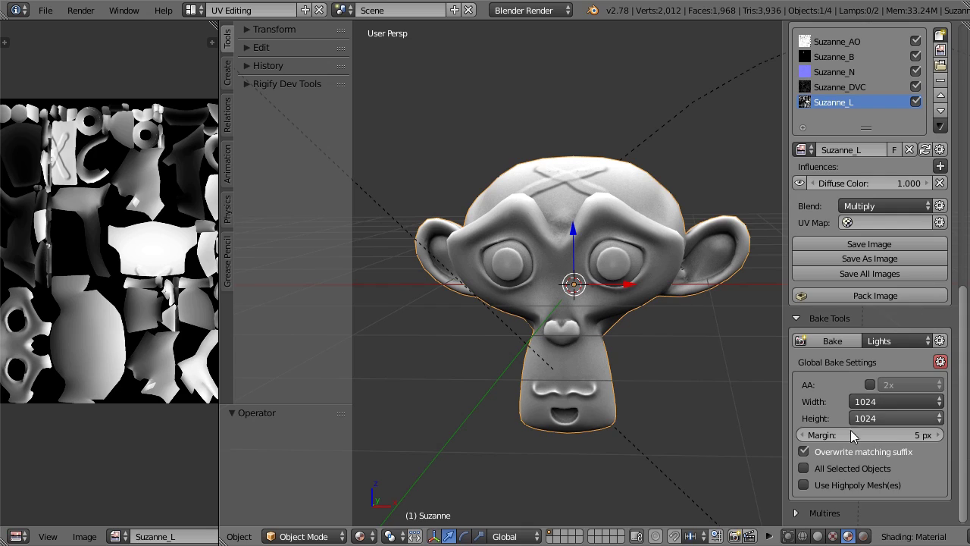
{"action": "left_click", "coordinate": [844, 452]}
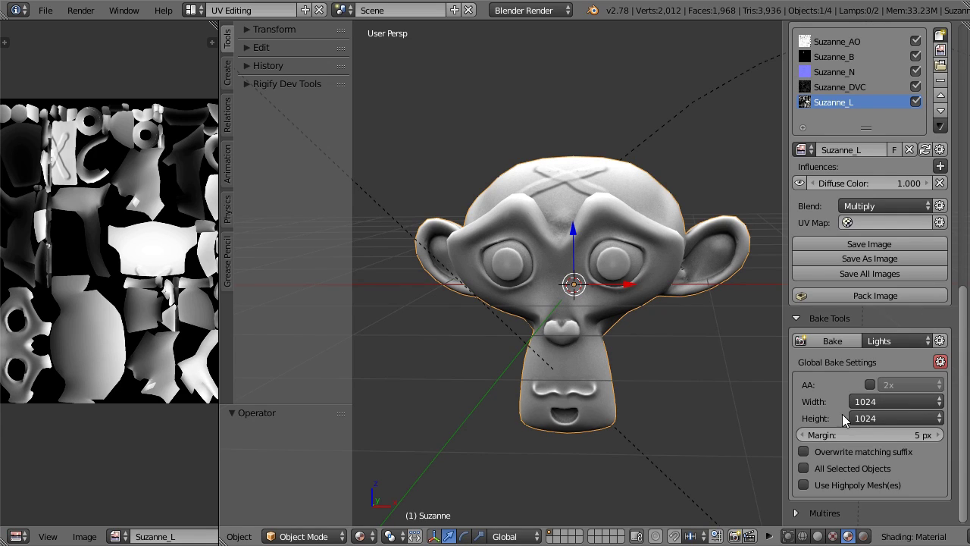
{"action": "left_click", "coordinate": [800, 342]}
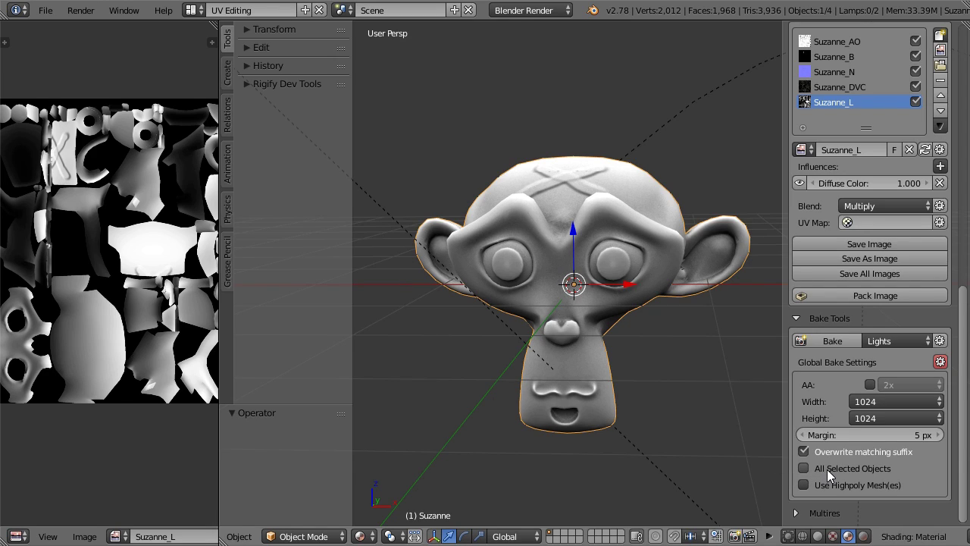
{"action": "left_click", "coordinate": [826, 469]}
Add a torus above Suzanne's head, thin its ring, scale it down, and shade it smooth
{"action": "key", "text": "shift+a"}
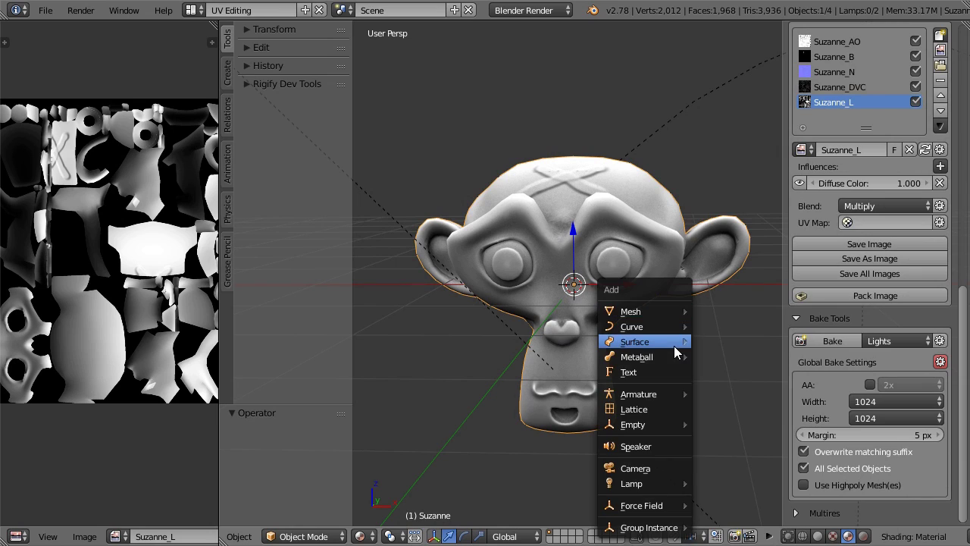
{"action": "left_click", "coordinate": [709, 106]}
{"action": "key", "text": "g"}
{"action": "key", "text": "z"}
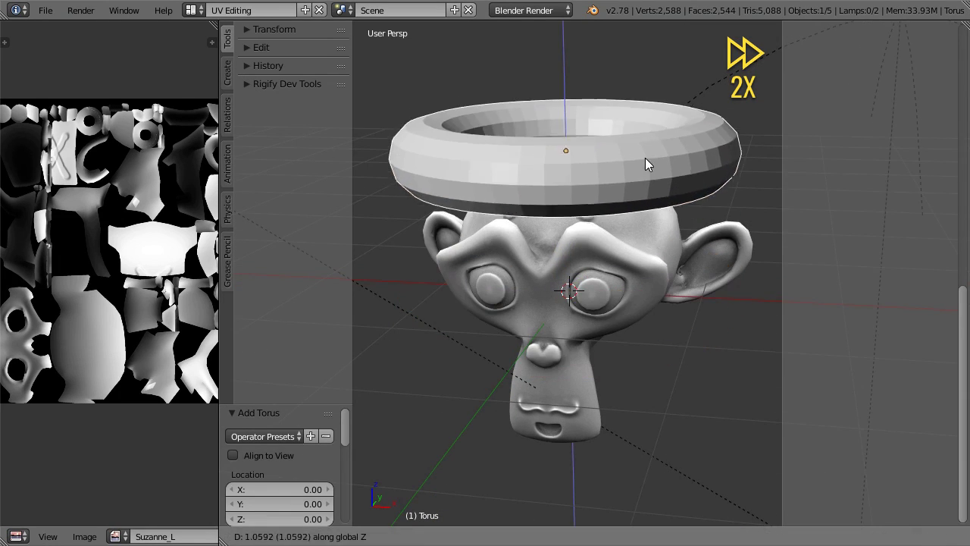
{"action": "left_click", "coordinate": [645, 157]}
{"action": "scroll", "coordinate": [665, 313], "scroll_direction": "down", "scroll_amount": 3}
{"action": "key", "text": "Tab"}
{"action": "key", "text": "alt+s"}
{"action": "left_click", "coordinate": [645, 255]}
{"action": "key", "text": "Tab"}
{"action": "key", "text": "s"}
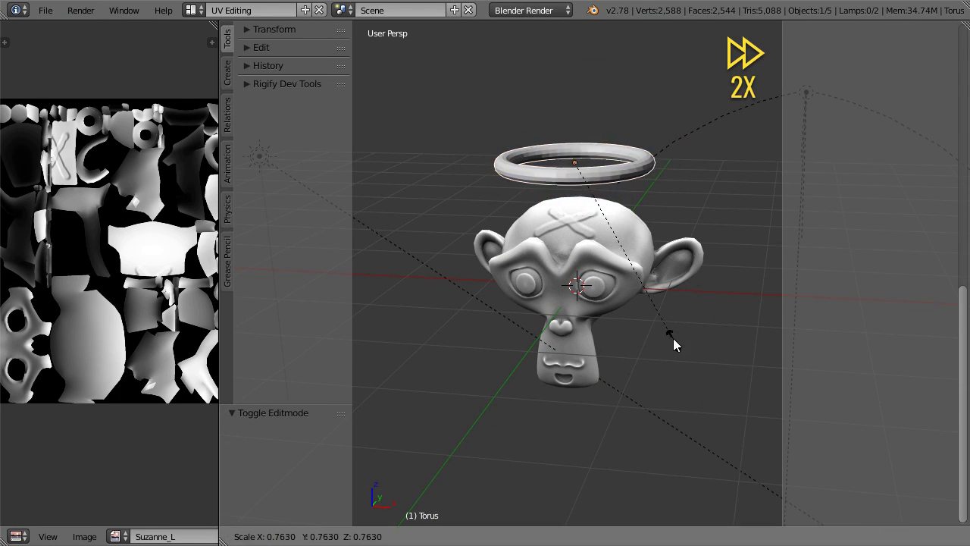
{"action": "left_click", "coordinate": [671, 339]}
{"action": "left_click", "coordinate": [262, 47]}
{"action": "left_click", "coordinate": [260, 173]}
Give the torus a new material and simple UVs
{"action": "middle_click_drag", "start_coordinate": [580, 286], "coordinate": [691, 319]}
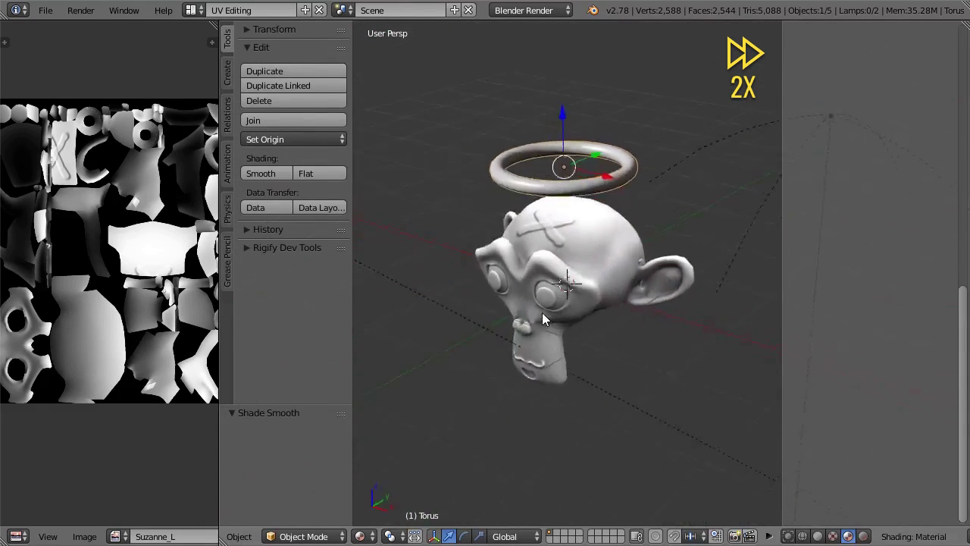
{"action": "left_click", "coordinate": [887, 172]}
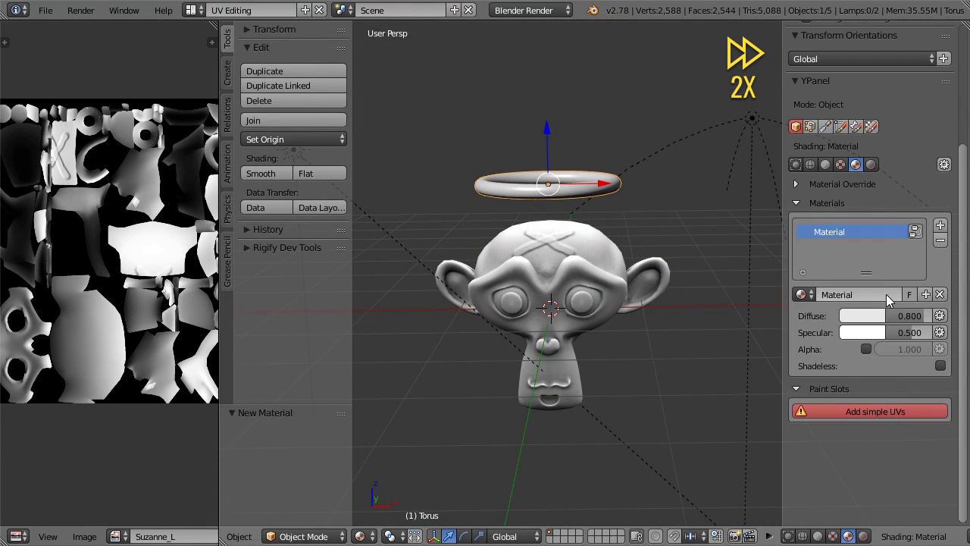
{"action": "left_click", "coordinate": [877, 411]}
{"action": "scroll", "coordinate": [877, 411], "scroll_direction": "down", "scroll_amount": 5}
Set the light bake direction to Down and bake Material_L with Suzanne and the torus selected
{"action": "left_click", "coordinate": [939, 359]}
{"action": "scroll", "coordinate": [918, 384], "scroll_direction": "down", "scroll_amount": 3}
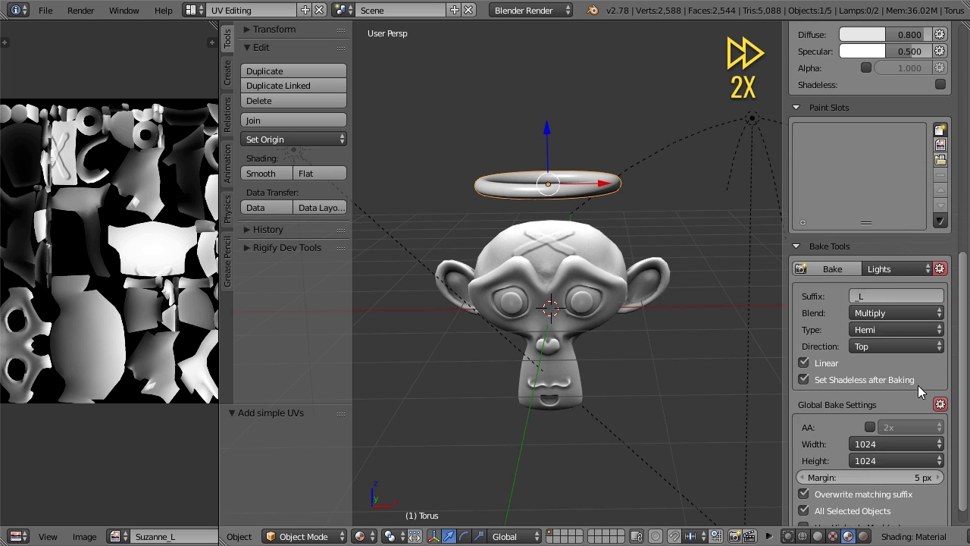
{"action": "left_click", "coordinate": [886, 346]}
{"action": "left_click", "coordinate": [881, 310]}
{"action": "middle_click_drag", "start_coordinate": [676, 319], "coordinate": [676, 356]}
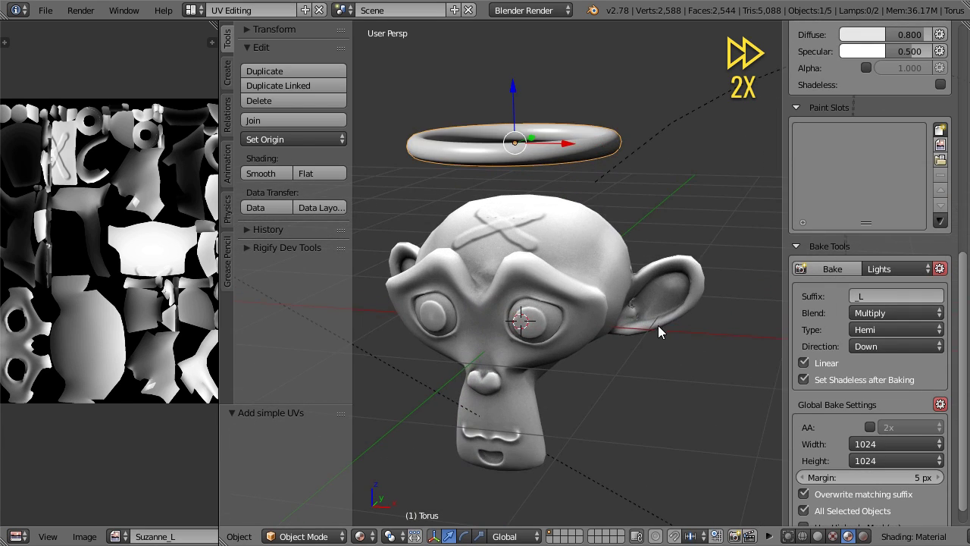
{"action": "scroll", "coordinate": [676, 356], "scroll_direction": "up", "scroll_amount": 2}
{"action": "right_click", "coordinate": [584, 298]}
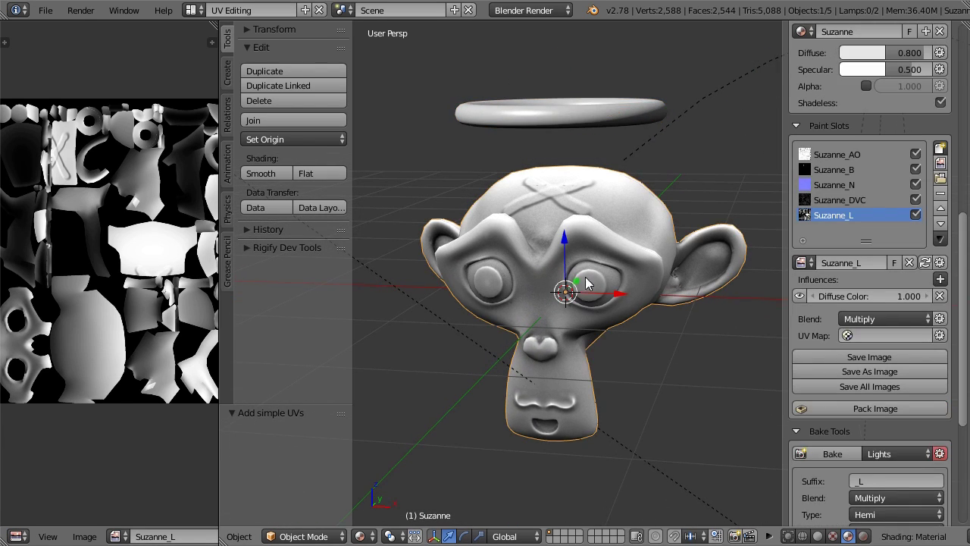
{"action": "right_click", "coordinate": [618, 111], "text": "shift"}
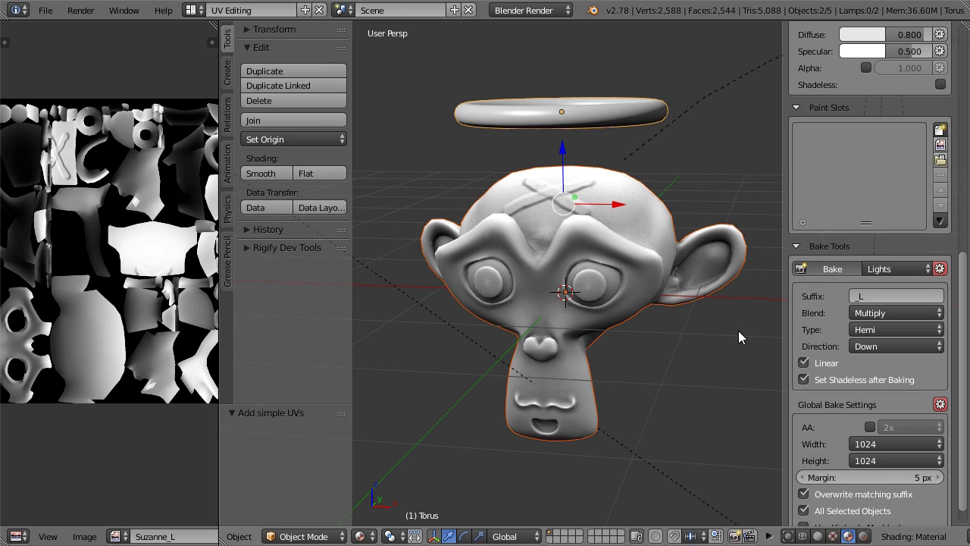
{"action": "mouse_move", "coordinate": [618, 374]}
{"action": "middle_mouse_down"}
{"action": "mouse_move", "coordinate": [754, 398]}
{"action": "mouse_move", "coordinate": [581, 379]}
{"action": "mouse_move", "coordinate": [588, 284]}
{"action": "mouse_move", "coordinate": [682, 328]}
{"action": "mouse_move", "coordinate": [562, 392]}
{"action": "mouse_move", "coordinate": [644, 383]}
{"action": "mouse_move", "coordinate": [641, 406]}
{"action": "mouse_move", "coordinate": [681, 423]}
{"action": "middle_mouse_up"}
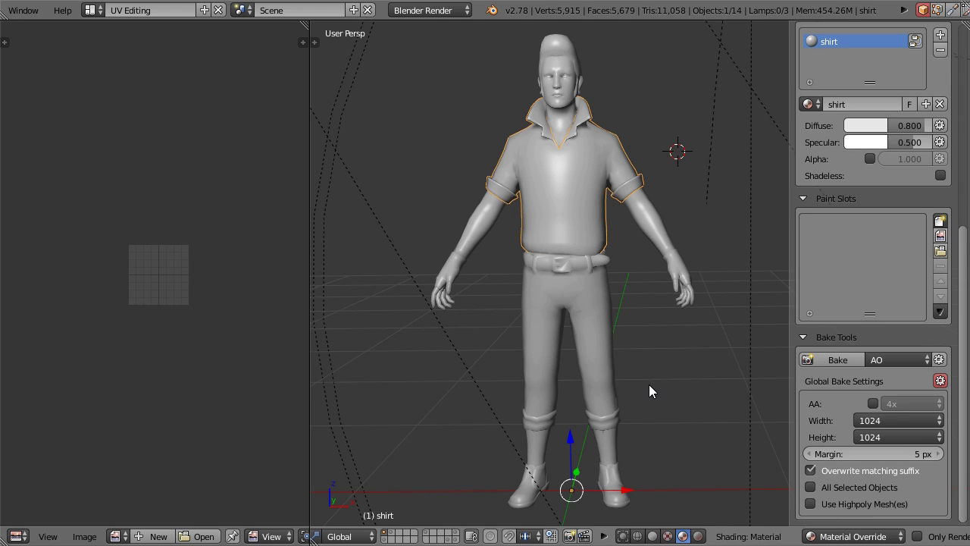
{"action": "mouse_move", "coordinate": [648, 384]}
{"action": "middle_mouse_down"}
{"action": "mouse_move", "coordinate": [634, 368]}
{"action": "mouse_move", "coordinate": [660, 389]}
{"action": "mouse_move", "coordinate": [599, 350]}
{"action": "mouse_move", "coordinate": [606, 357]}
{"action": "middle_mouse_up"}
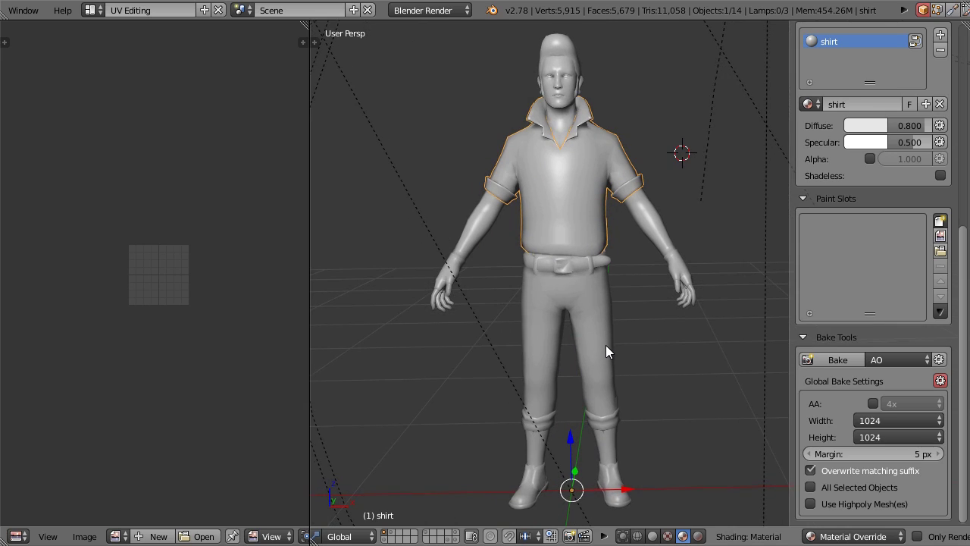
{"action": "right_click", "coordinate": [602, 315]}
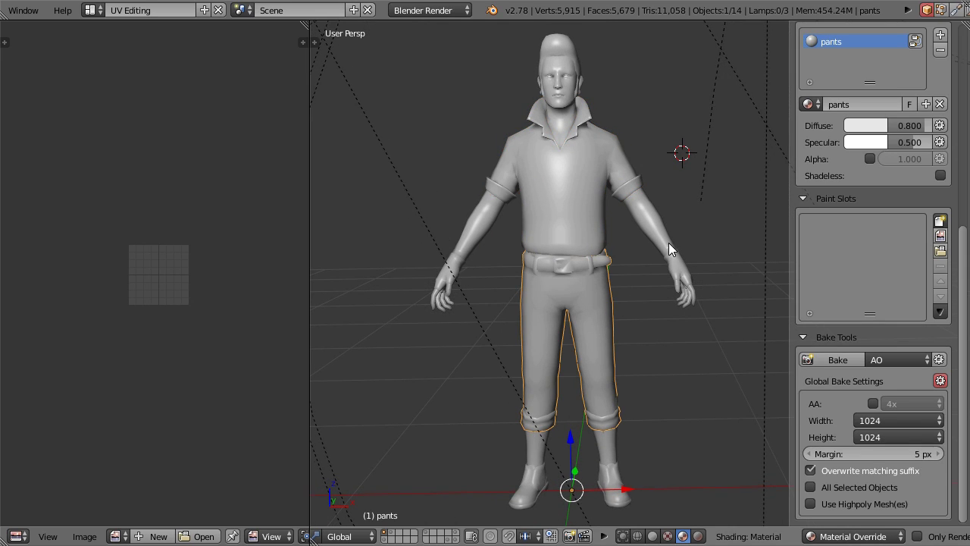
{"action": "right_click", "coordinate": [668, 243]}
{"action": "right_click", "coordinate": [613, 178]}
{"action": "right_click", "coordinate": [602, 331]}
{"action": "right_click", "coordinate": [613, 464]}
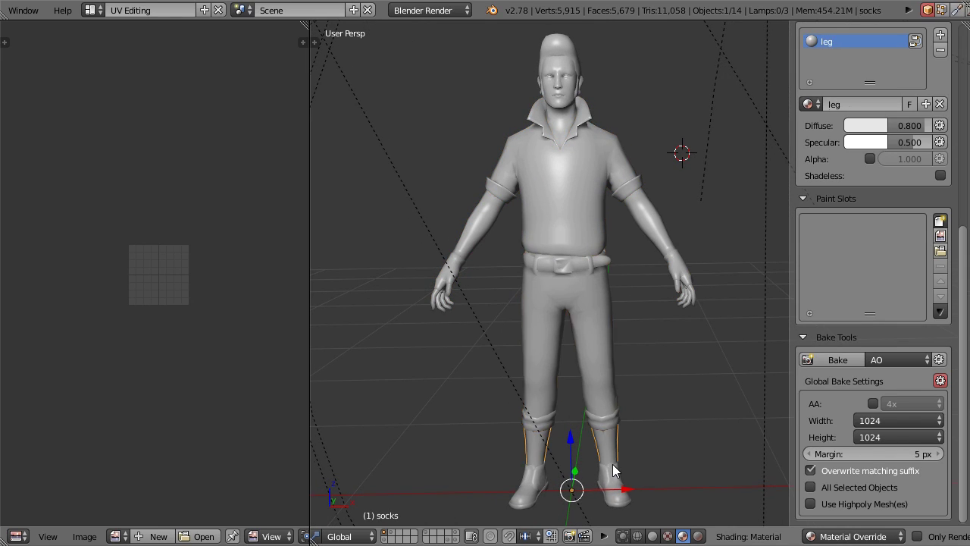
{"action": "right_click", "coordinate": [612, 369]}
{"action": "right_click", "coordinate": [586, 217]}
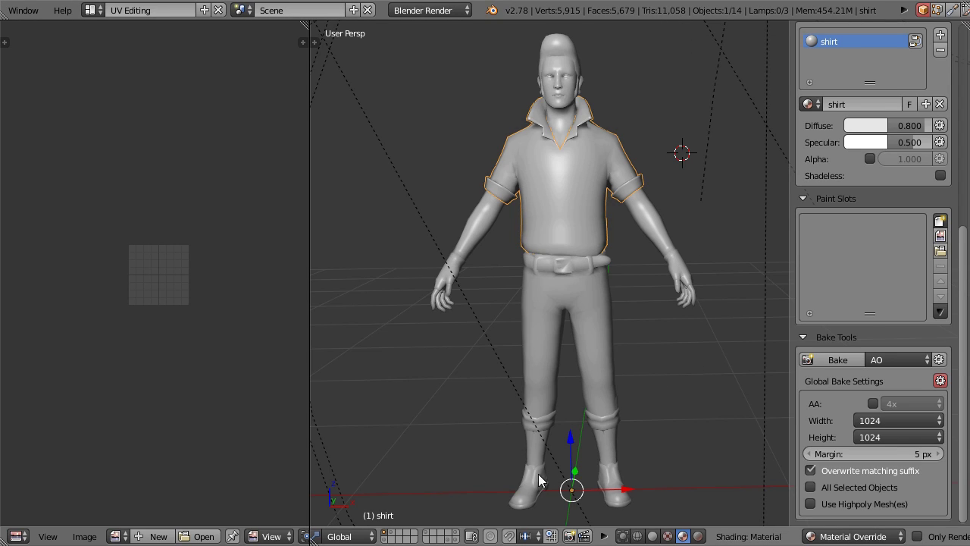
{"action": "left_click", "coordinate": [393, 537]}
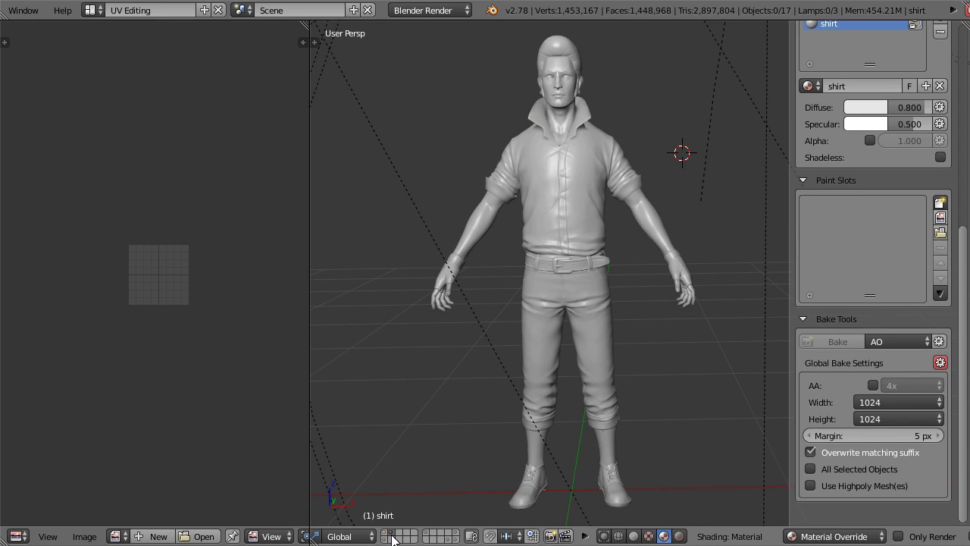
{"action": "right_click", "coordinate": [571, 232]}
{"action": "right_click", "coordinate": [585, 324]}
{"action": "right_click", "coordinate": [661, 257]}
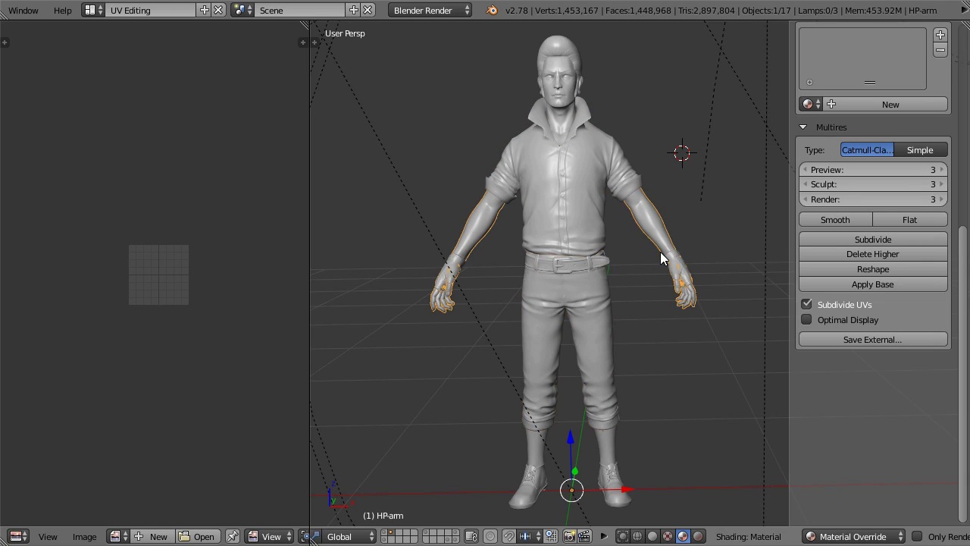
{"action": "right_click", "coordinate": [584, 217]}
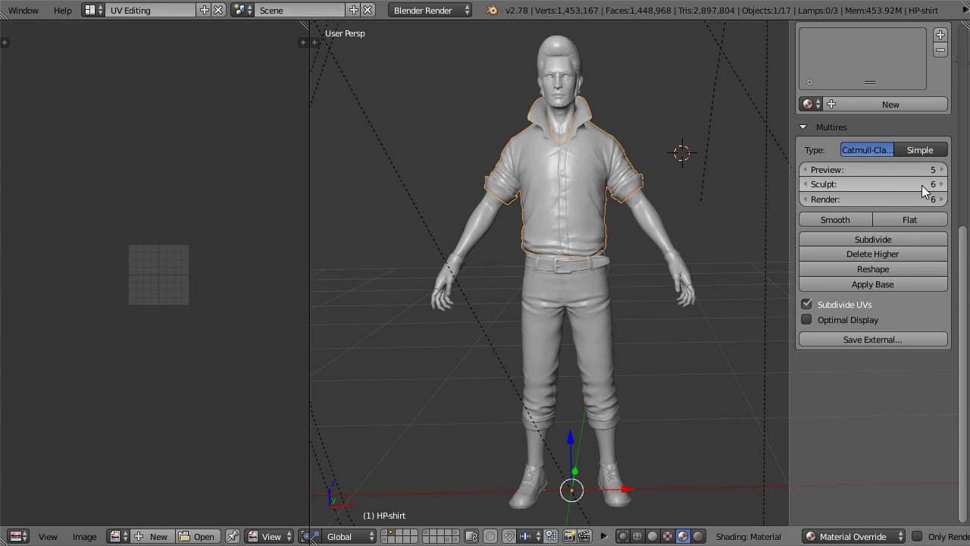
{"action": "right_click", "coordinate": [679, 244]}
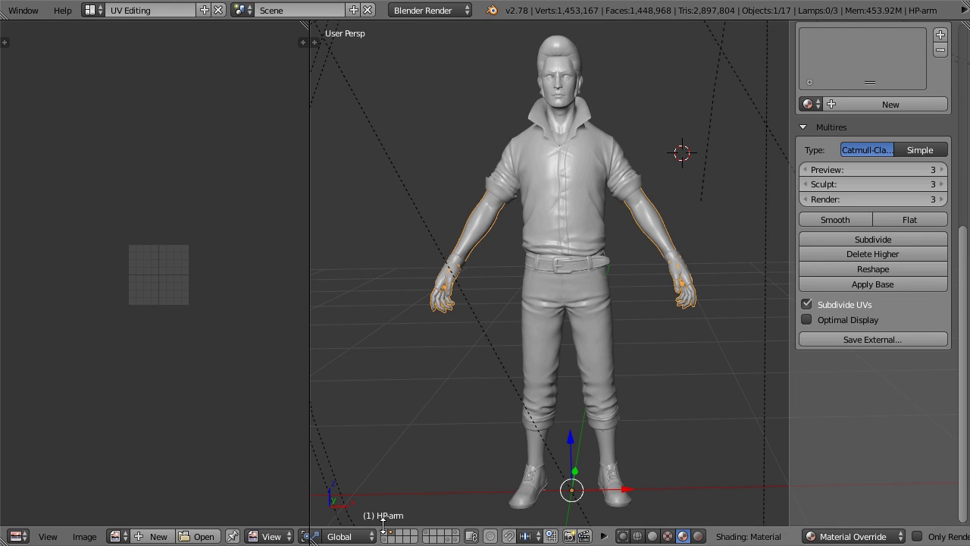
{"action": "left_click", "coordinate": [386, 536]}
{"action": "right_click", "coordinate": [556, 233]}
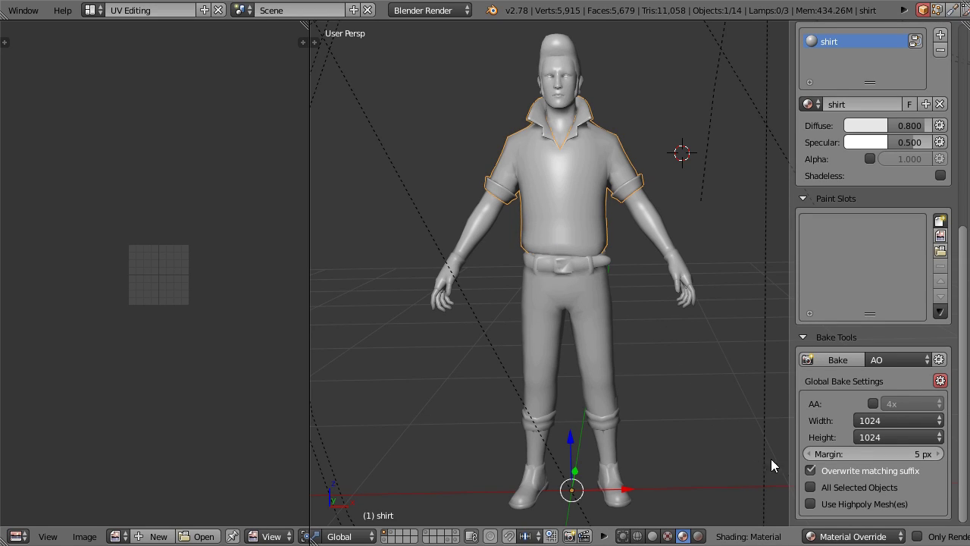
Enable Use Highpoly Mesh(es) with prefix HP- and bake a Normal map onto the low-poly shirt
{"action": "left_click", "coordinate": [810, 503]}
{"action": "scroll", "coordinate": [817, 486], "scroll_direction": "down", "scroll_amount": 2}
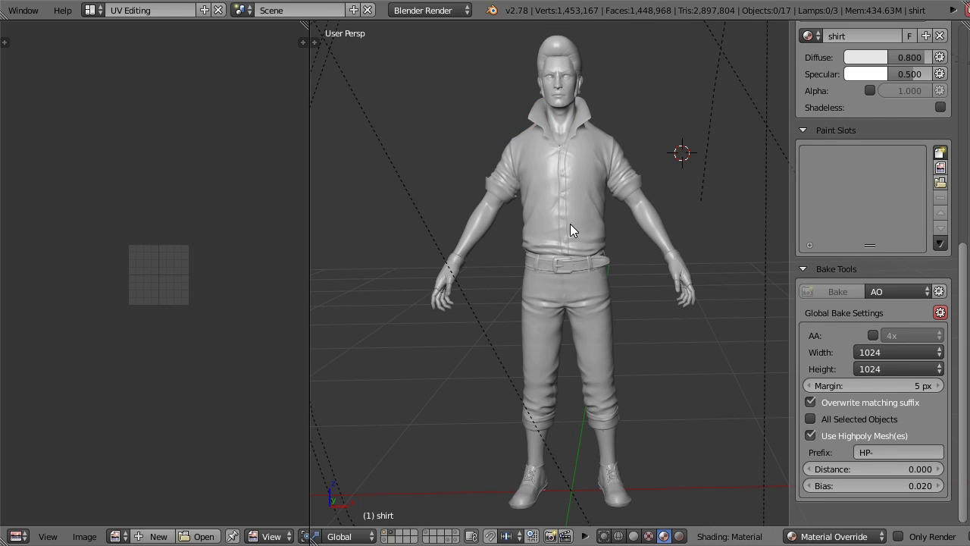
{"action": "right_click", "coordinate": [570, 224]}
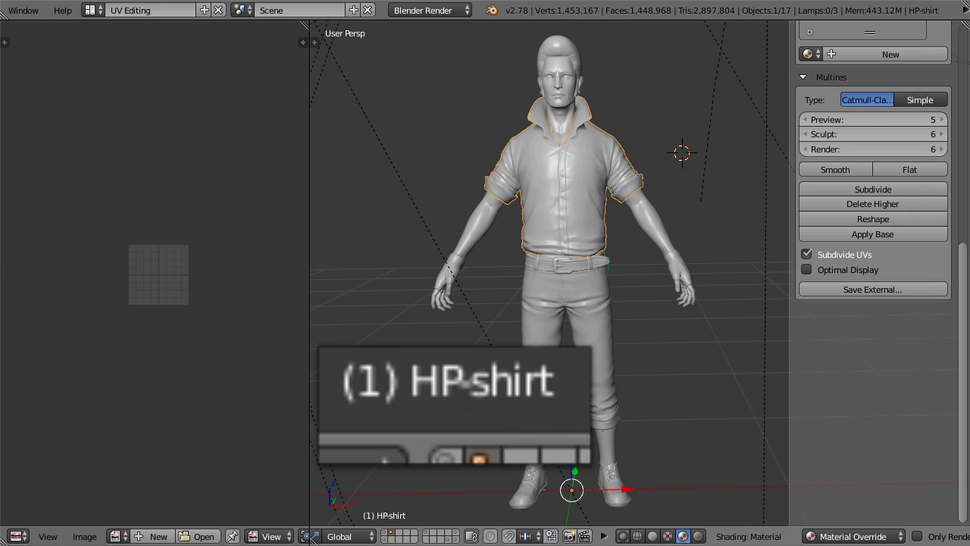
{"action": "left_click", "coordinate": [388, 531]}
{"action": "right_click", "coordinate": [582, 218]}
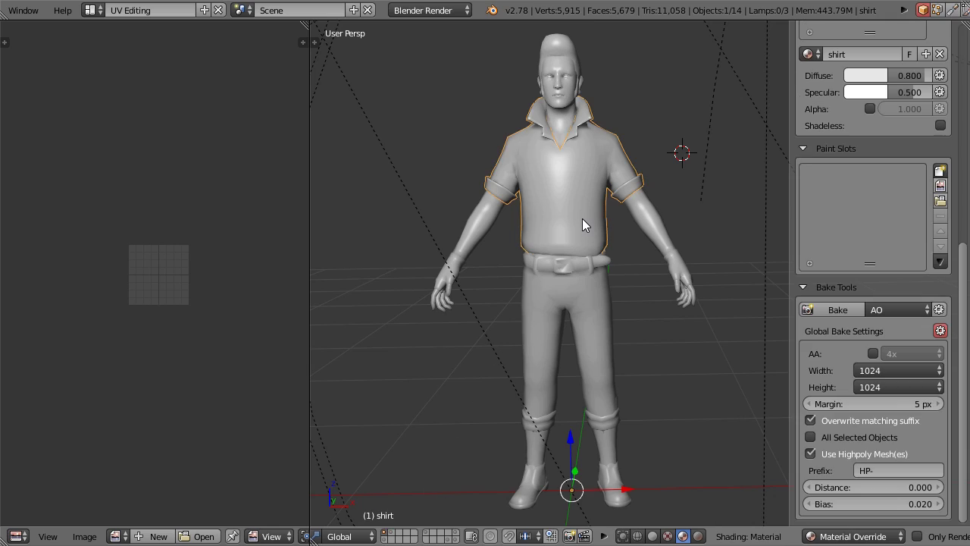
{"action": "left_click", "coordinate": [875, 309]}
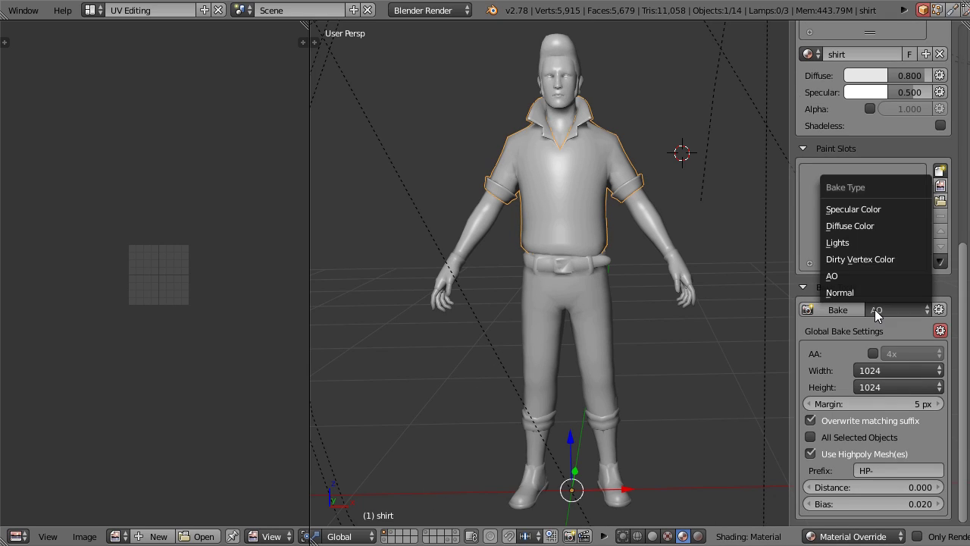
{"action": "left_click", "coordinate": [873, 291]}
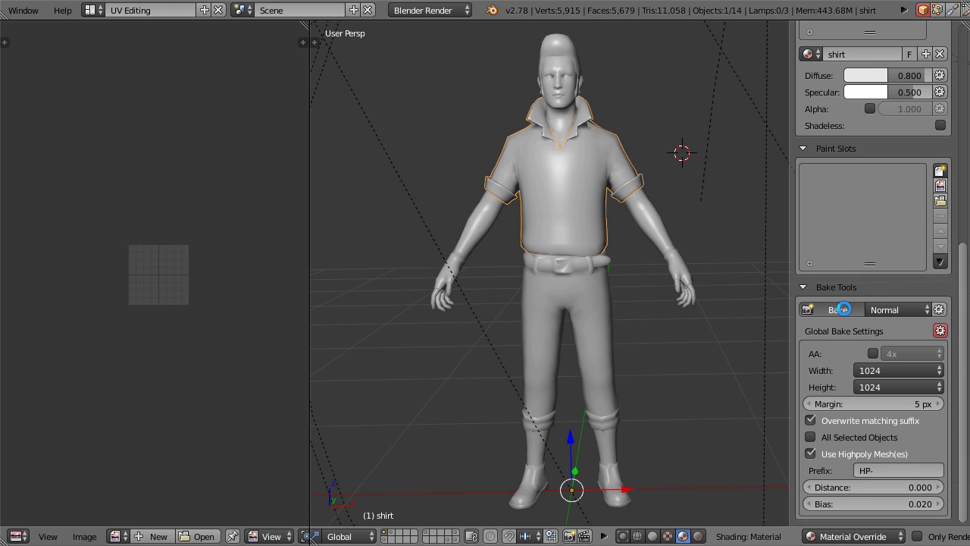
{"action": "left_click", "coordinate": [844, 309]}
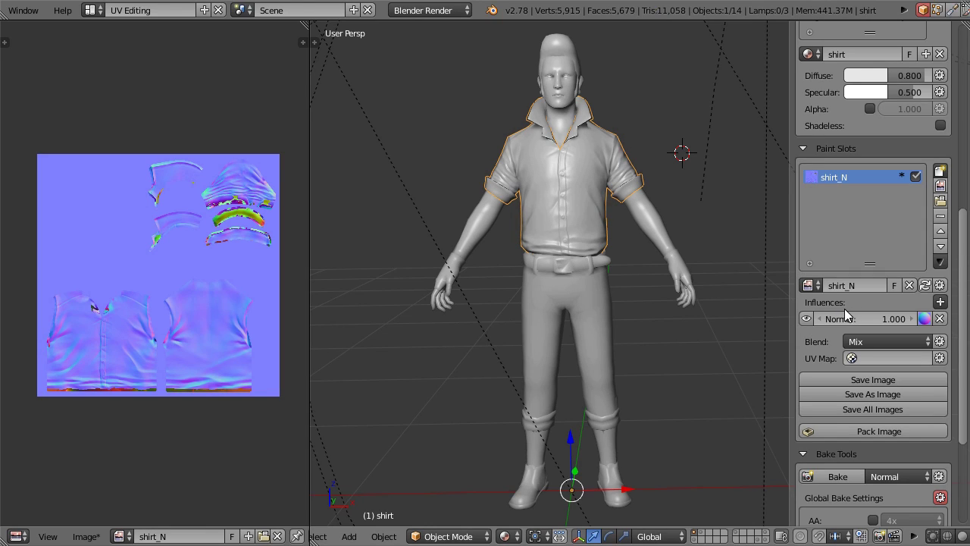
Flip between the high-poly and normal-mapped low-poly shirt layers to compare their detail
{"action": "middle_click_drag", "start_coordinate": [675, 264], "coordinate": [663, 325]}
{"action": "scroll", "coordinate": [658, 322], "scroll_direction": "up", "scroll_amount": 5}
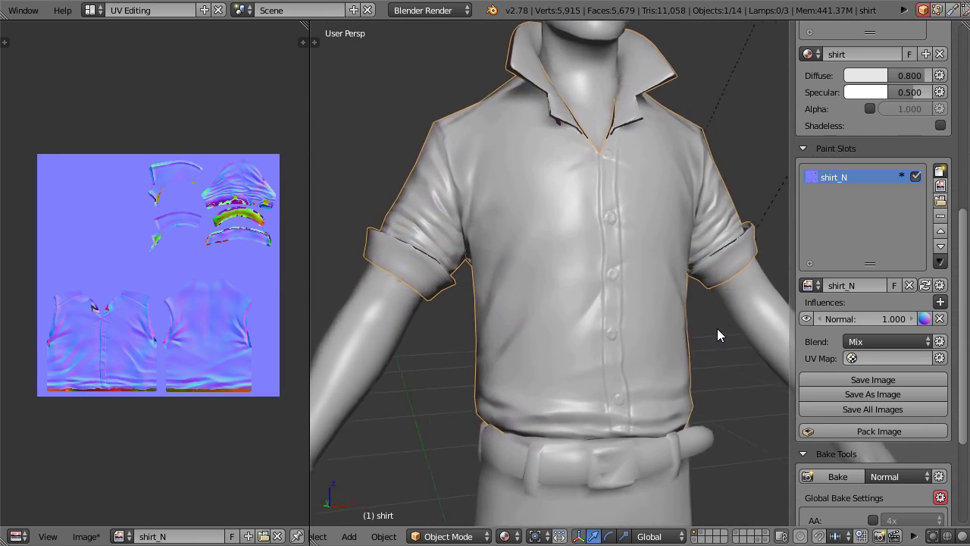
{"action": "left_click", "coordinate": [705, 535]}
{"action": "left_click", "coordinate": [694, 535]}
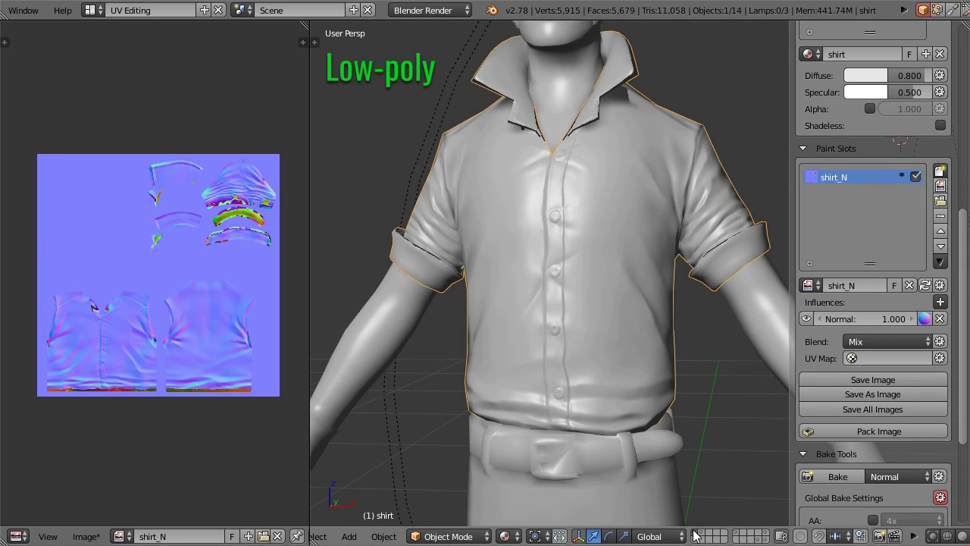
{"action": "left_click", "coordinate": [704, 535]}
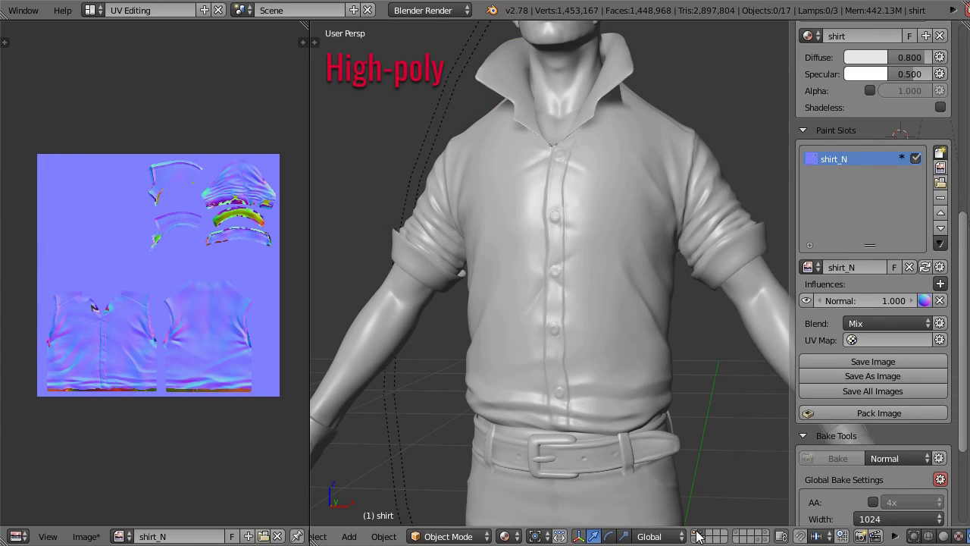
{"action": "left_click", "coordinate": [695, 535]}
{"action": "middle_click_drag", "start_coordinate": [703, 486], "coordinate": [715, 422]}
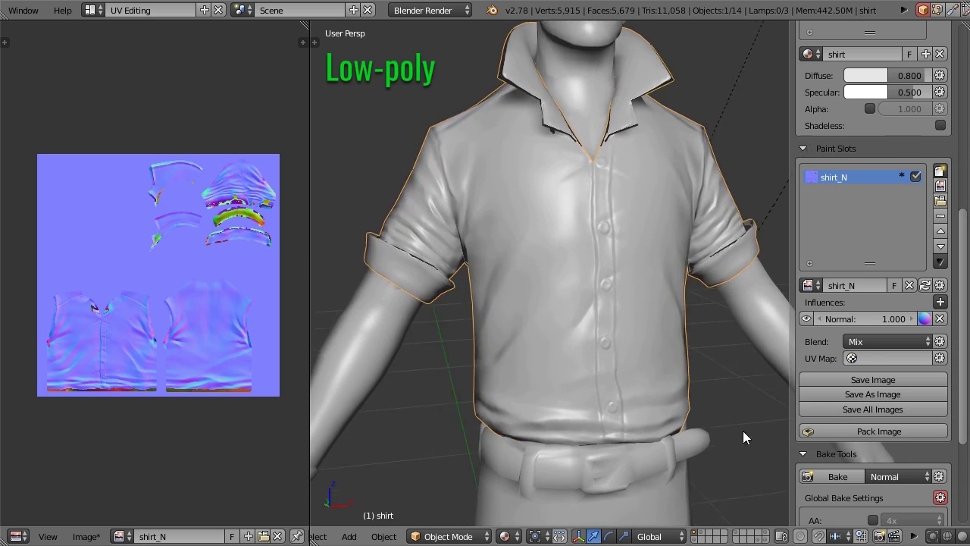
{"action": "scroll", "coordinate": [716, 418], "scroll_direction": "down", "scroll_amount": 3}
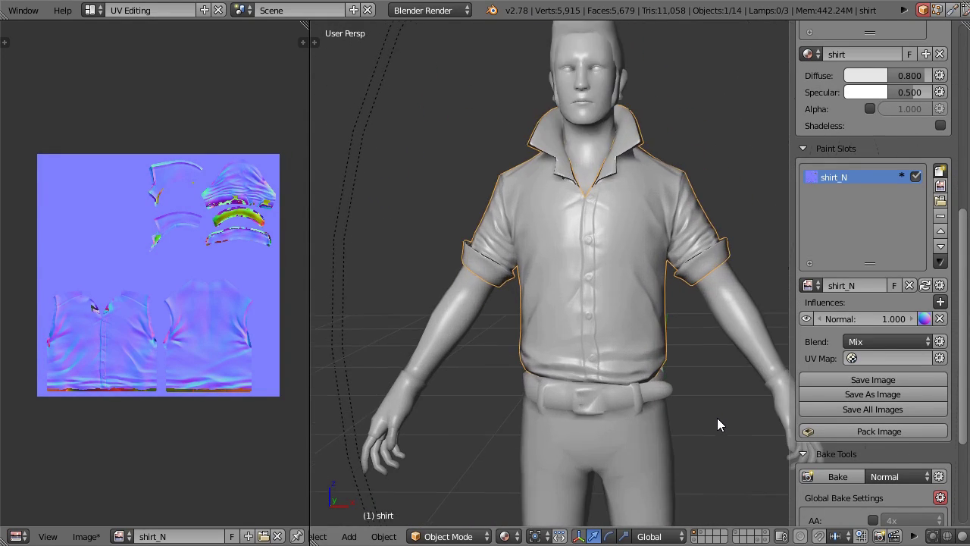
Bring the low-poly pants into view and select them
{"action": "middle_click_drag", "start_coordinate": [716, 418], "coordinate": [729, 267], "text": "shift"}
{"action": "scroll", "coordinate": [722, 278], "scroll_direction": "up", "scroll_amount": 2}
{"action": "right_click", "coordinate": [677, 313]}
{"action": "middle_click_drag", "start_coordinate": [677, 313], "coordinate": [657, 294]}
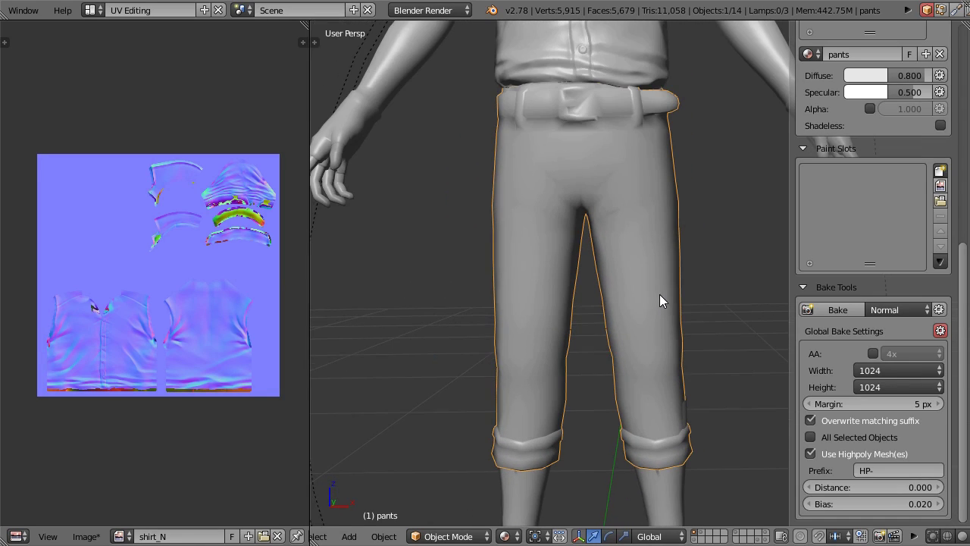
{"action": "left_click", "coordinate": [702, 533]}
{"action": "right_click", "coordinate": [606, 103]}
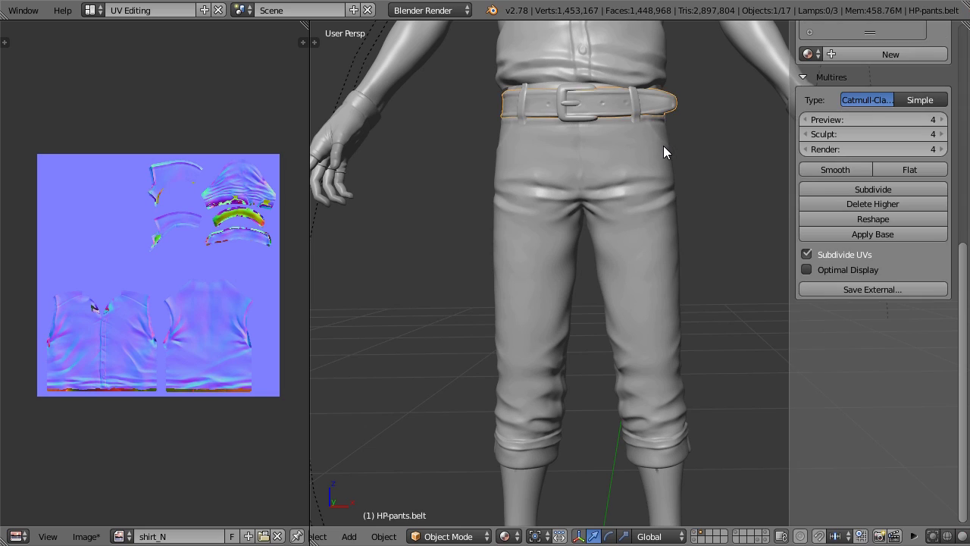
{"action": "key", "text": "KP_Decimal"}
{"action": "key", "text": "KP_Divide"}
{"action": "mouse_move", "coordinate": [678, 340]}
{"action": "middle_mouse_down"}
{"action": "mouse_move", "coordinate": [483, 346]}
{"action": "mouse_move", "coordinate": [680, 330]}
{"action": "mouse_move", "coordinate": [649, 350]}
{"action": "middle_mouse_up"}
{"action": "key", "text": "KP_Divide"}
{"action": "scroll", "coordinate": [604, 283], "scroll_direction": "up", "scroll_amount": 2}
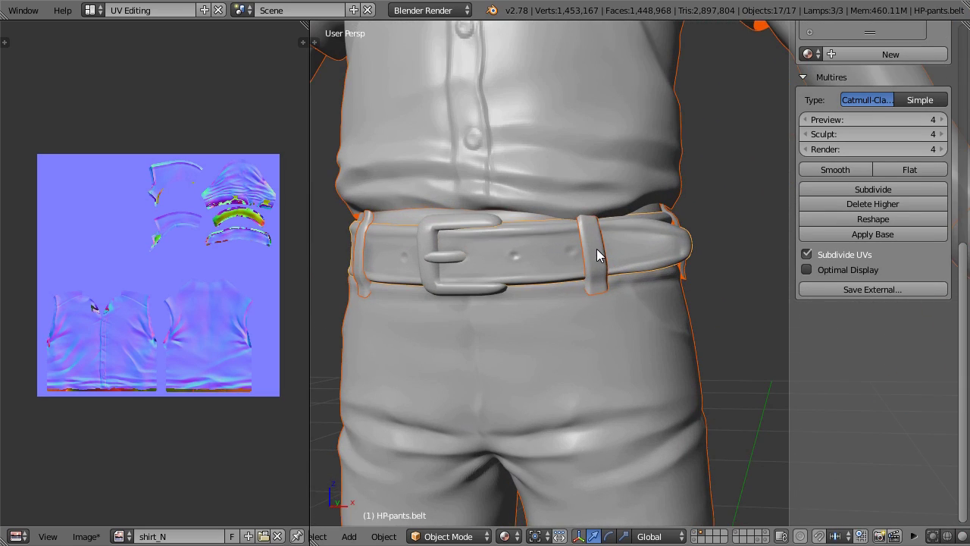
{"action": "right_click", "coordinate": [600, 260]}
{"action": "key", "text": "KP_Divide"}
{"action": "mouse_move", "coordinate": [599, 308]}
{"action": "middle_mouse_down"}
{"action": "mouse_move", "coordinate": [717, 327]}
{"action": "mouse_move", "coordinate": [662, 371]}
{"action": "mouse_move", "coordinate": [639, 307]}
{"action": "middle_mouse_up"}
{"action": "key", "text": "KP_Divide"}
{"action": "scroll", "coordinate": [648, 326], "scroll_direction": "down", "scroll_amount": 3}
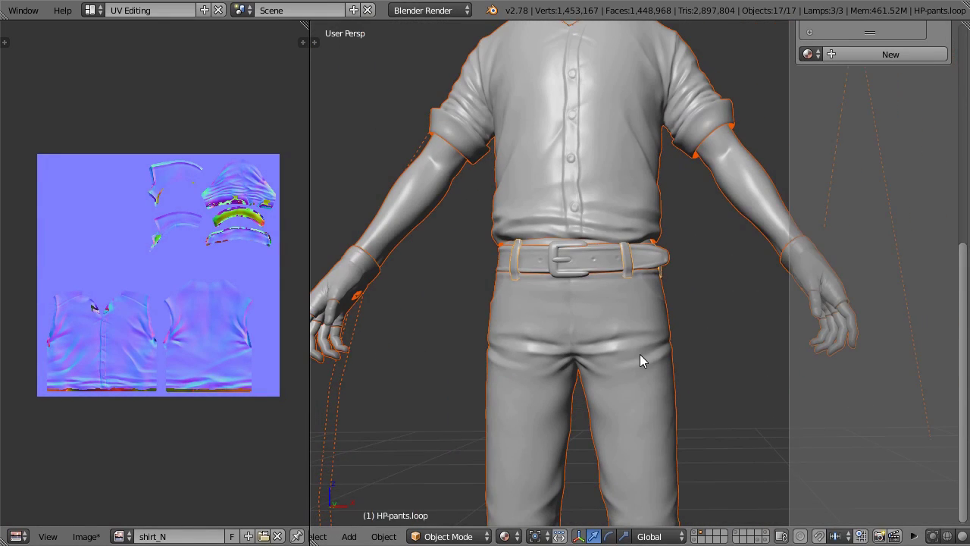
{"action": "right_click", "coordinate": [643, 357]}
{"action": "middle_click_drag", "start_coordinate": [665, 427], "coordinate": [652, 366], "text": "shift"}
{"action": "key", "text": "KP_Divide"}
{"action": "mouse_move", "coordinate": [695, 404]}
{"action": "middle_mouse_down"}
{"action": "mouse_move", "coordinate": [669, 400]}
{"action": "mouse_move", "coordinate": [671, 331]}
{"action": "mouse_move", "coordinate": [499, 342]}
{"action": "mouse_move", "coordinate": [642, 316]}
{"action": "mouse_move", "coordinate": [618, 339]}
{"action": "middle_mouse_up"}
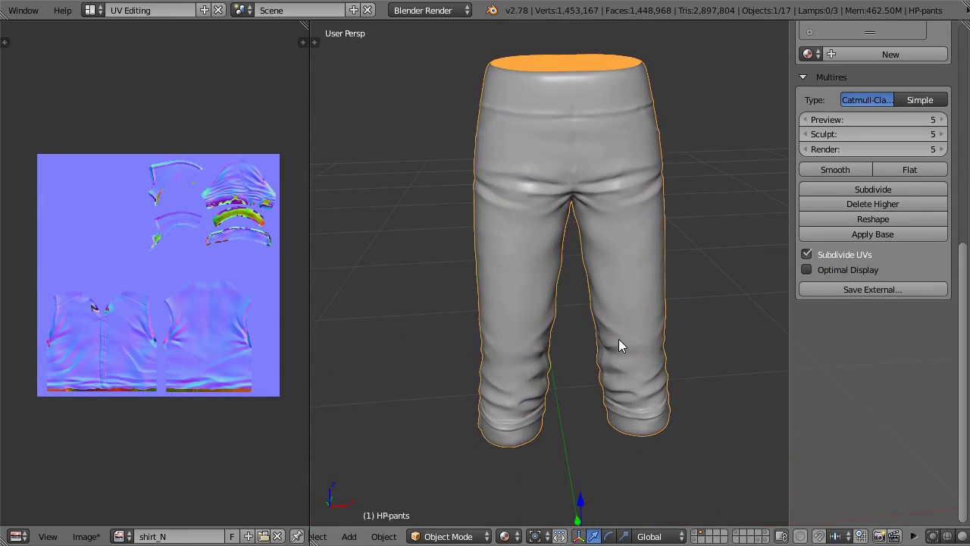
{"action": "key", "text": "KP_Divide"}
{"action": "left_click", "coordinate": [698, 536]}
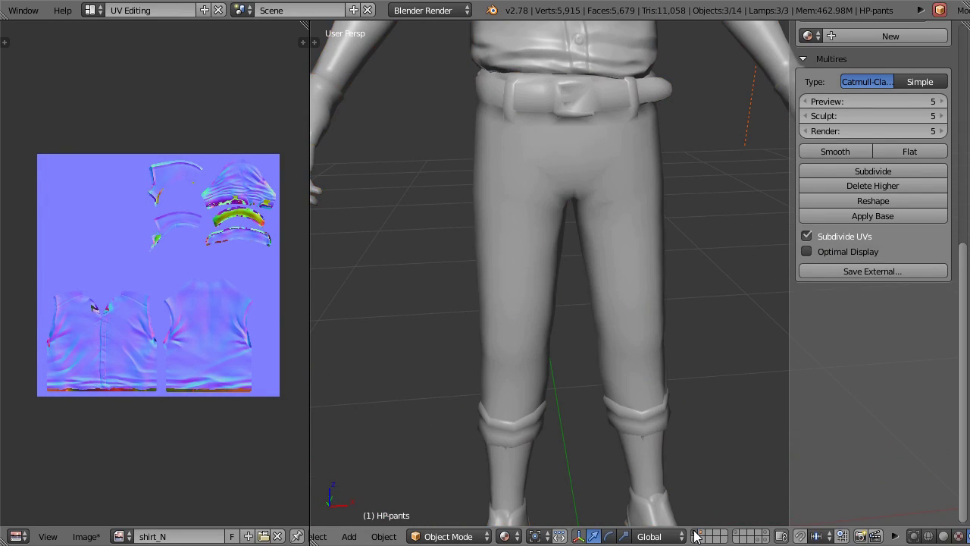
{"action": "right_click", "coordinate": [638, 265]}
{"action": "mouse_move", "coordinate": [638, 264]}
{"action": "middle_mouse_down", "text": "shift"}
{"action": "mouse_move", "coordinate": [643, 339]}
{"action": "mouse_move", "coordinate": [751, 354]}
{"action": "mouse_move", "coordinate": [607, 386]}
{"action": "mouse_move", "coordinate": [634, 326]}
{"action": "mouse_move", "coordinate": [650, 369]}
{"action": "mouse_move", "coordinate": [635, 316]}
{"action": "middle_mouse_up", "text": "shift"}
{"action": "key", "text": "KP_Divide"}
{"action": "key", "text": "KP_Divide"}
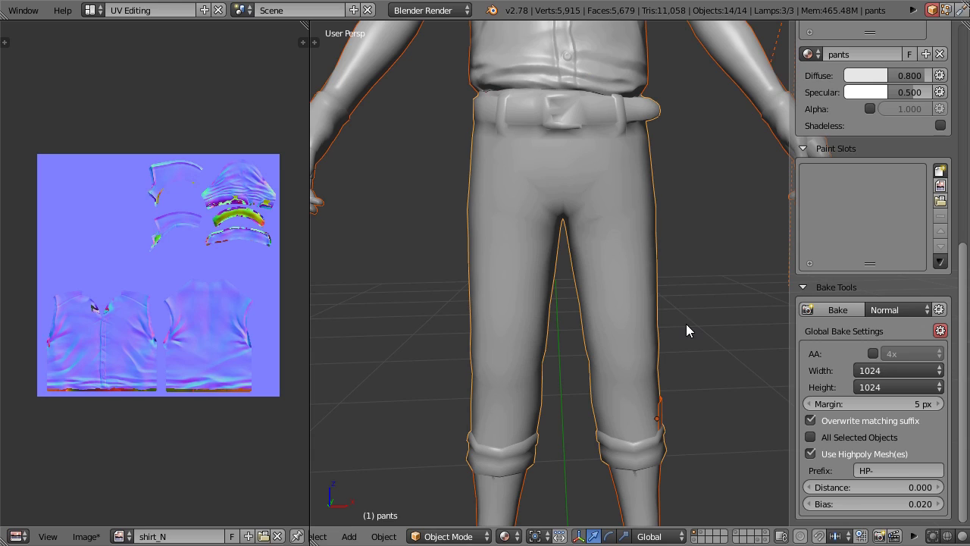
Select only the low-poly pants and orbit around them to inspect the baked pants_N normal map
{"action": "key", "text": "a"}
{"action": "right_click", "coordinate": [651, 295]}
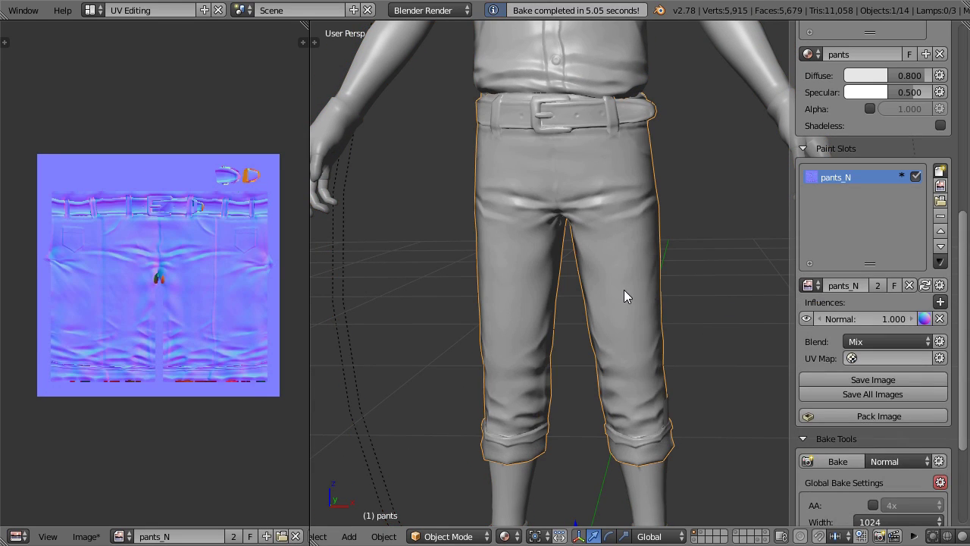
{"action": "mouse_move", "coordinate": [628, 295]}
{"action": "middle_mouse_down"}
{"action": "mouse_move", "coordinate": [741, 287]}
{"action": "mouse_move", "coordinate": [622, 247]}
{"action": "middle_mouse_up"}
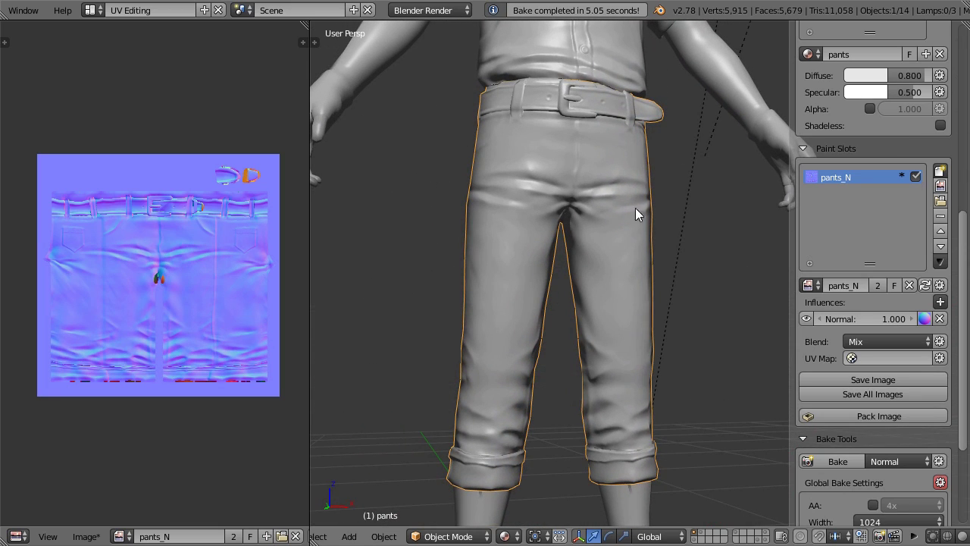
{"action": "mouse_move", "coordinate": [635, 208]}
{"action": "middle_mouse_down"}
{"action": "mouse_move", "coordinate": [607, 305]}
{"action": "mouse_move", "coordinate": [567, 286]}
{"action": "mouse_move", "coordinate": [615, 249]}
{"action": "mouse_move", "coordinate": [646, 294]}
{"action": "middle_mouse_up"}
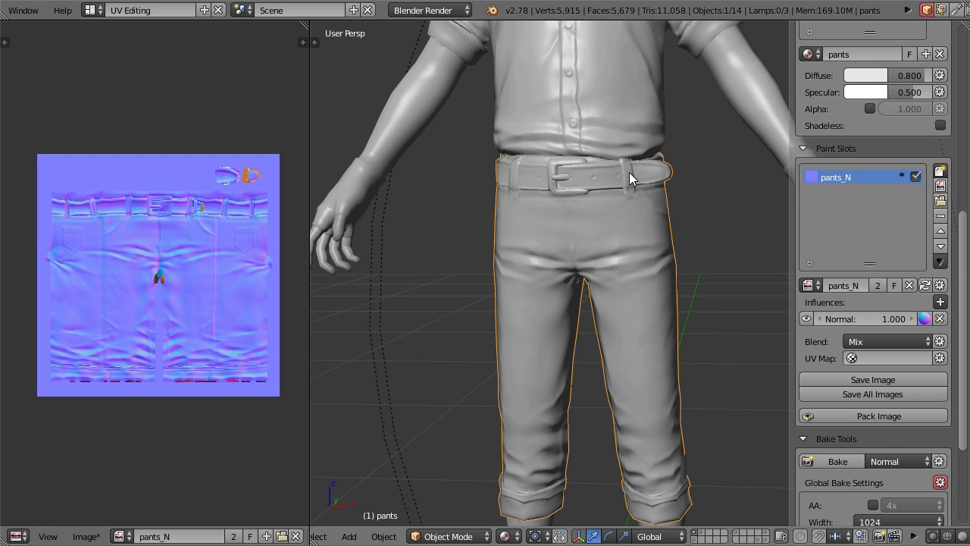
{"action": "mouse_move", "coordinate": [694, 308]}
{"action": "middle_mouse_down"}
{"action": "mouse_move", "coordinate": [677, 286]}
{"action": "mouse_move", "coordinate": [708, 299]}
{"action": "mouse_move", "coordinate": [698, 301]}
{"action": "middle_mouse_up"}
{"action": "left_click", "coordinate": [680, 293]}
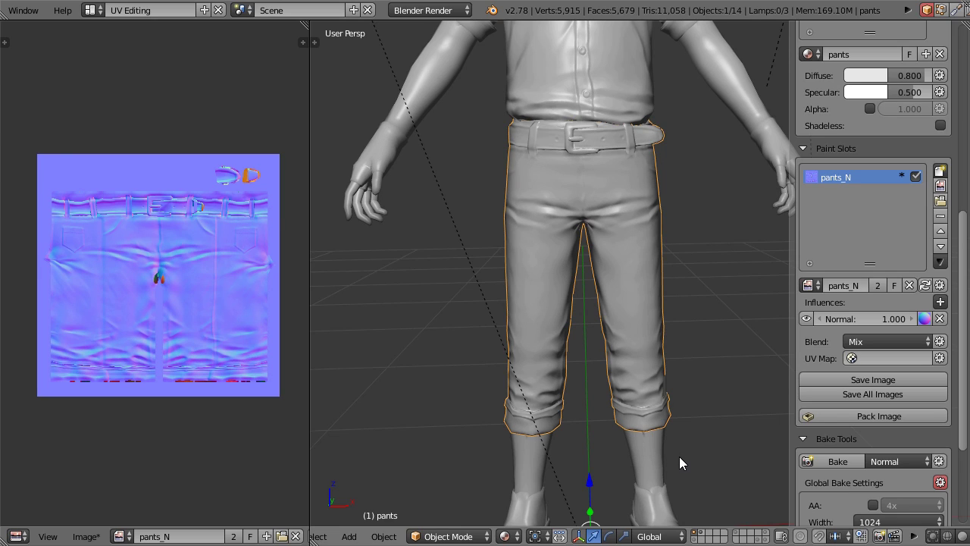
Show the high-poly layer, zoom in, and select the high-poly belt and belt loops
{"action": "key", "text": "2"}
{"action": "scroll", "coordinate": [681, 284], "scroll_direction": "up", "scroll_amount": 2}
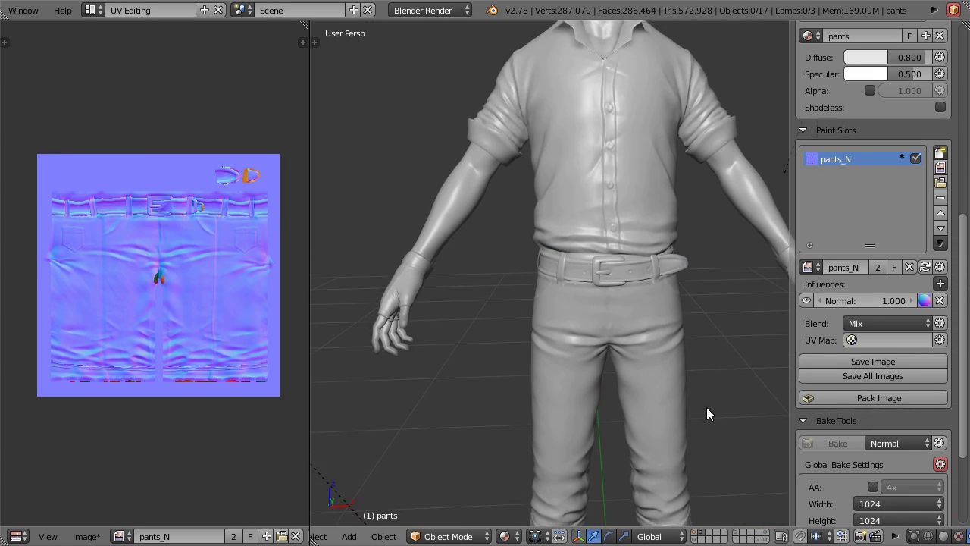
{"action": "scroll", "coordinate": [665, 310], "scroll_direction": "up", "scroll_amount": 3}
{"action": "right_click", "coordinate": [649, 278]}
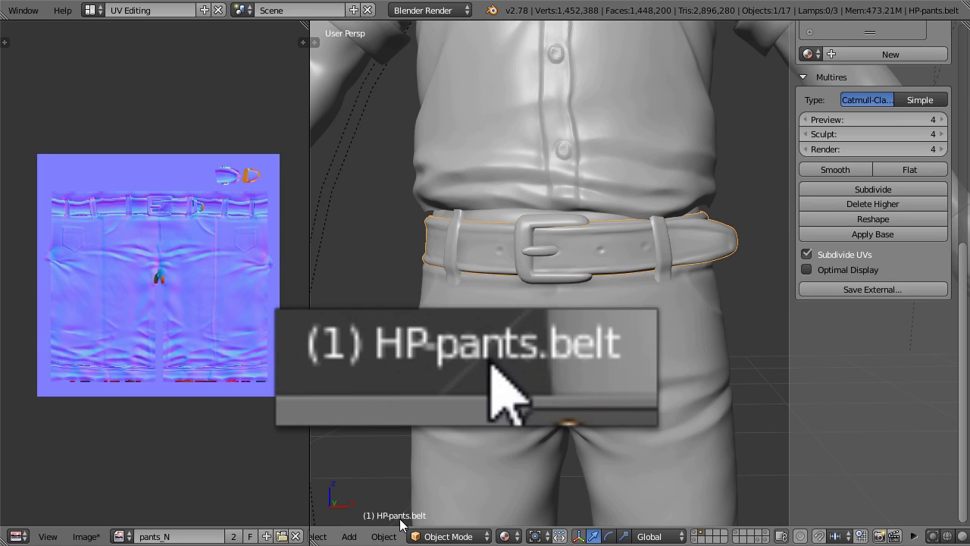
{"action": "right_click", "coordinate": [663, 254]}
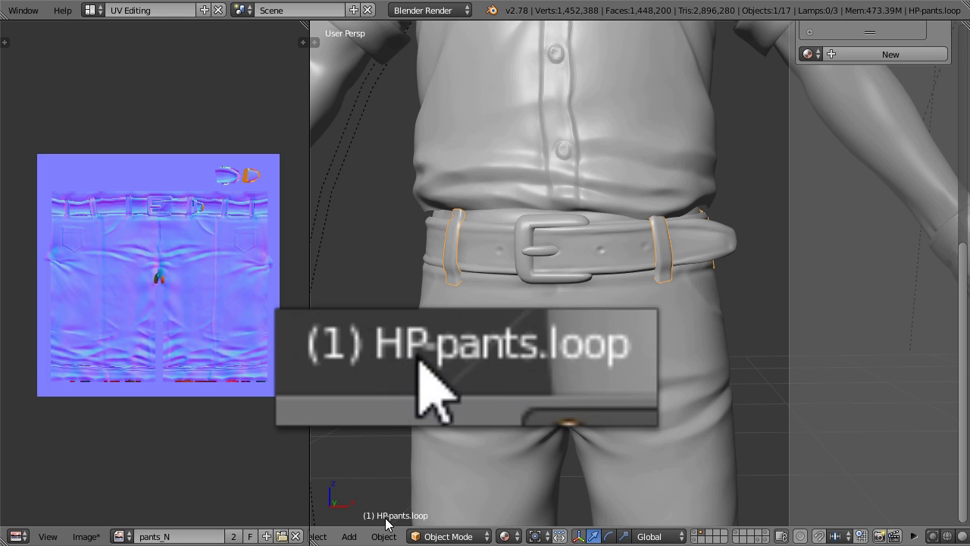